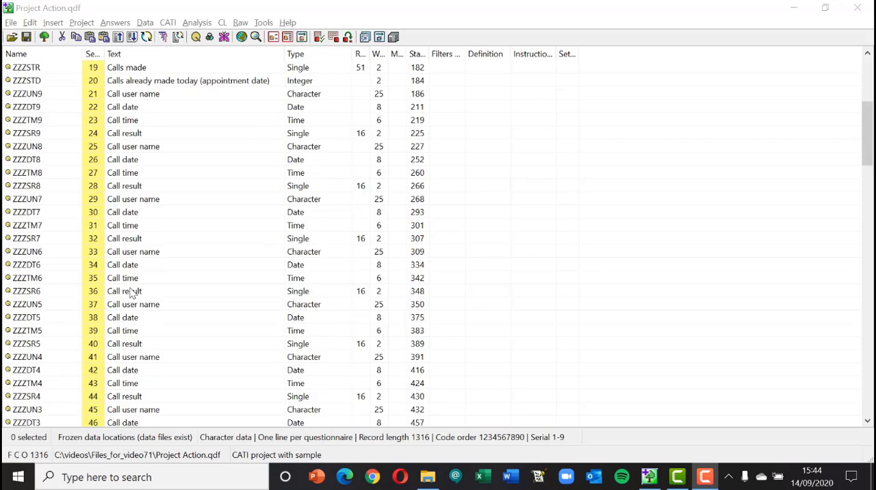
Make the MEMBER question a CATI quota entry in its settings and close its entry details
scroll(135, 293, "down", 6)
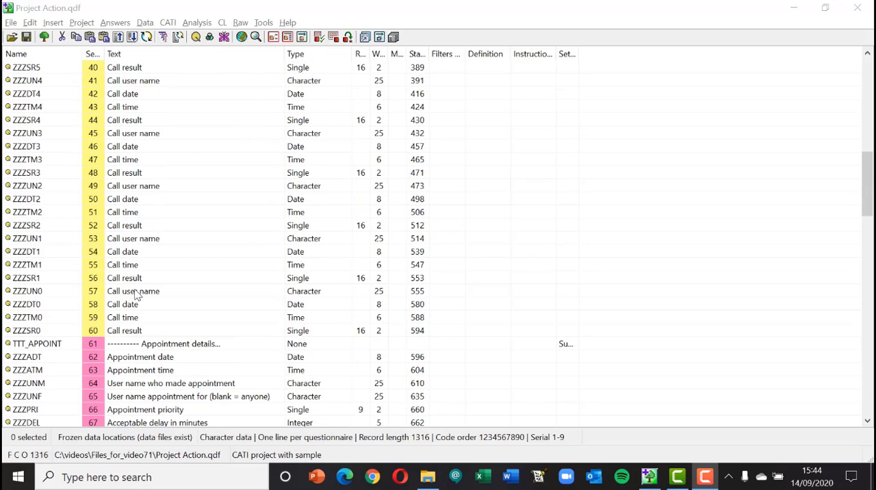
scroll(137, 293, "down", 4)
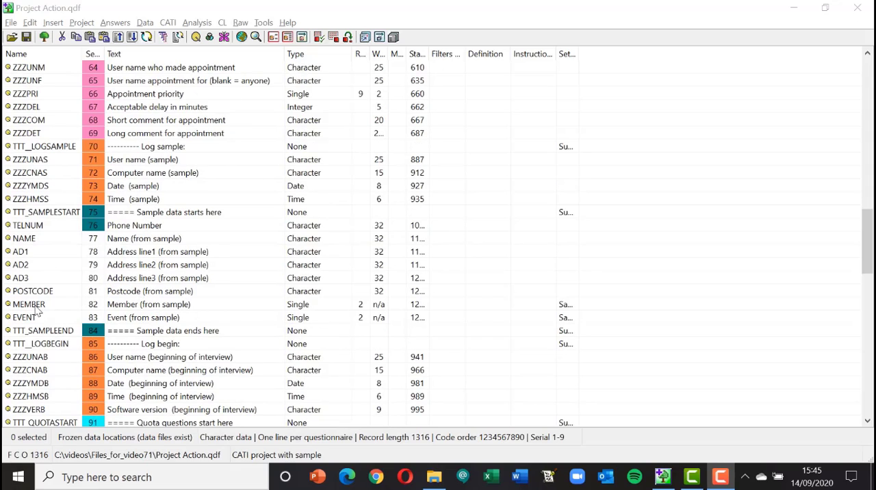
left_click(30, 305)
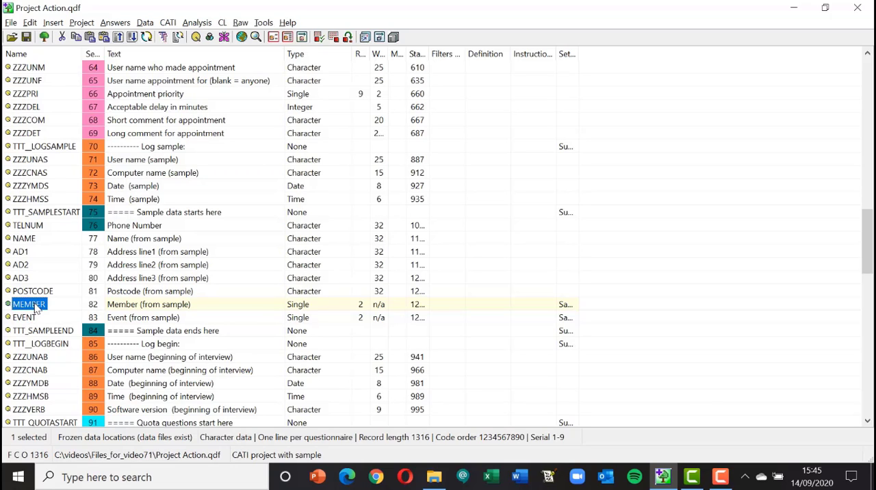
double_click(35, 307)
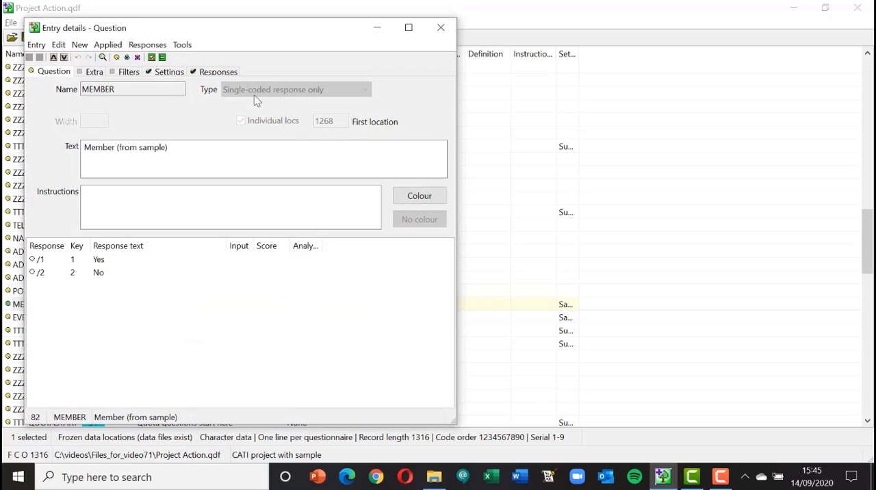
left_click(168, 74)
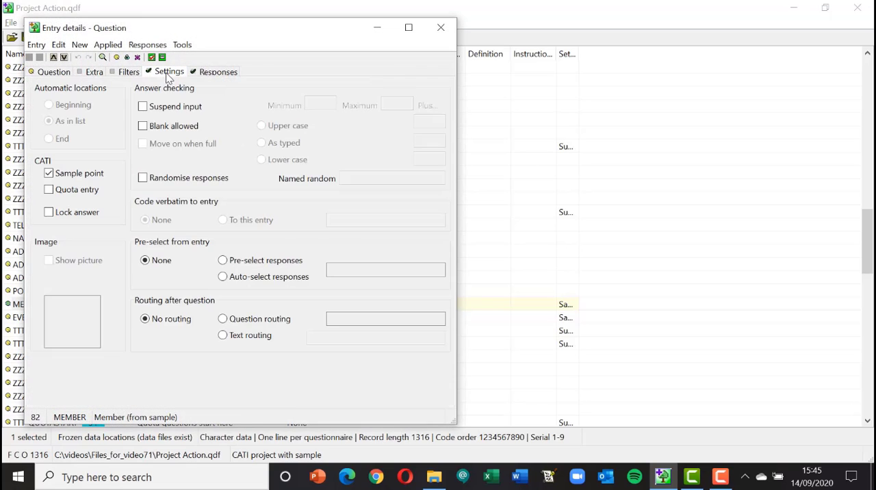
left_click(49, 193)
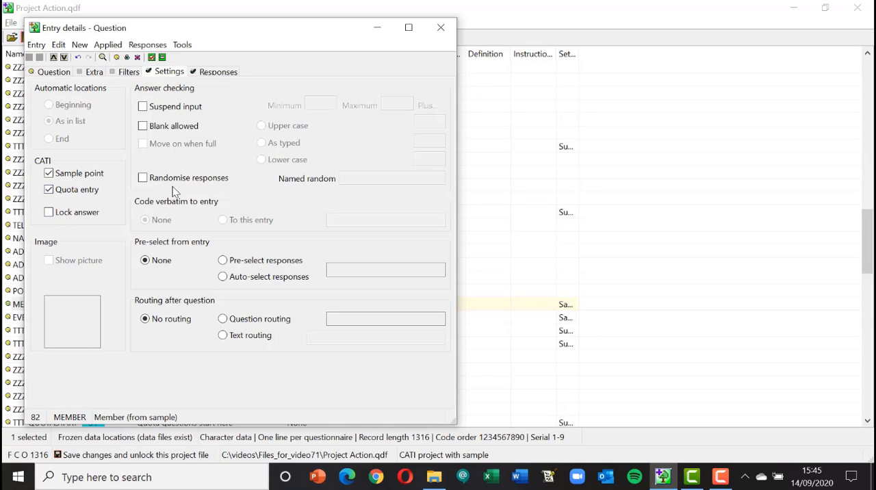
left_click(441, 31)
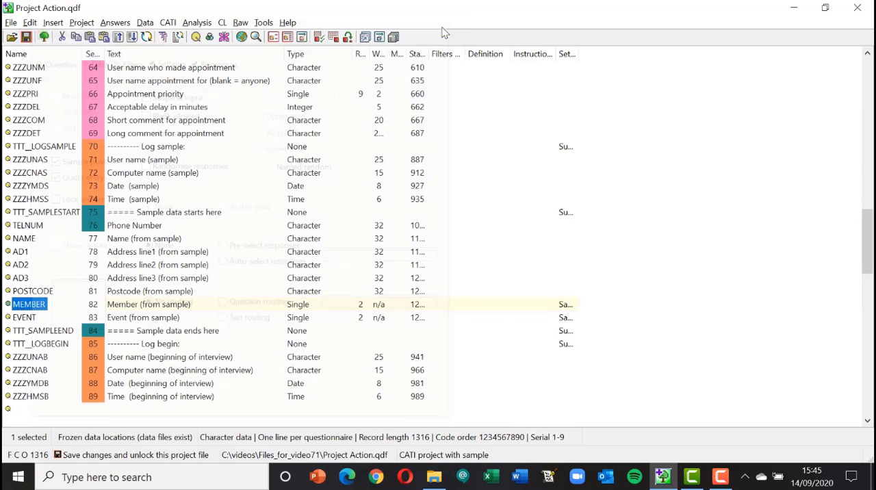
Make the EVENT question a CATI quota entry as well and save the project changes
left_click(24, 319)
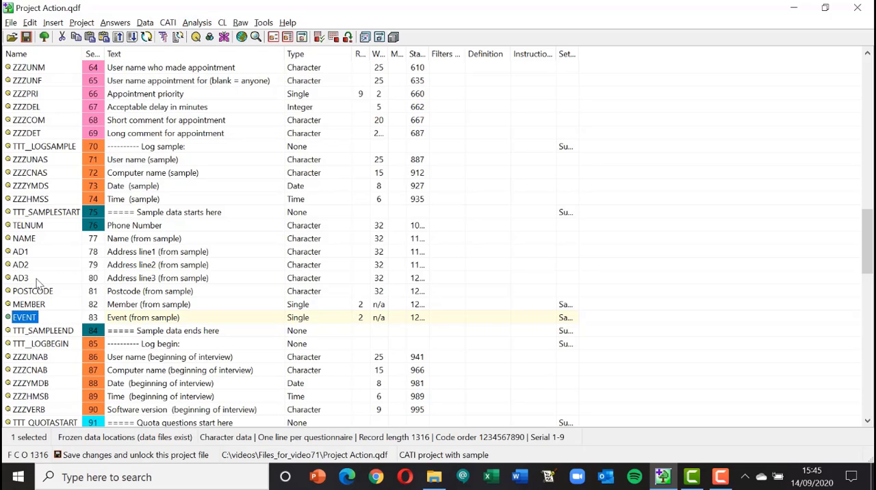
double_click(21, 319)
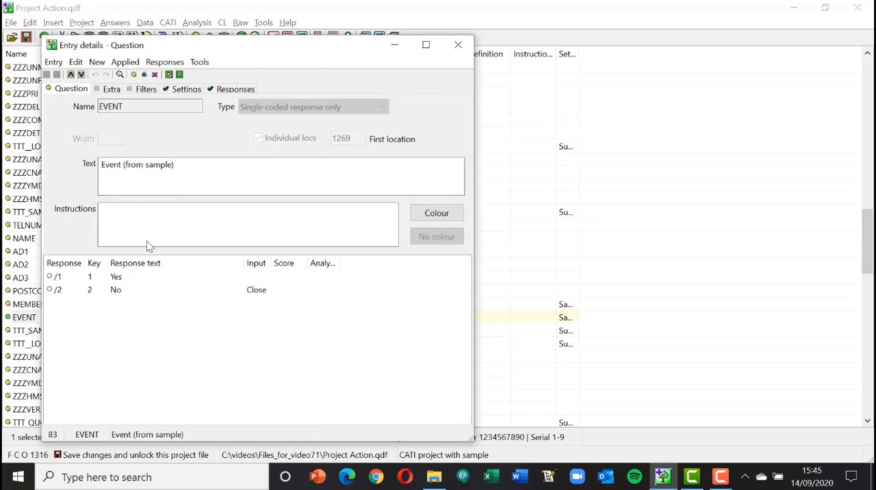
left_click(184, 90)
left_click(66, 207)
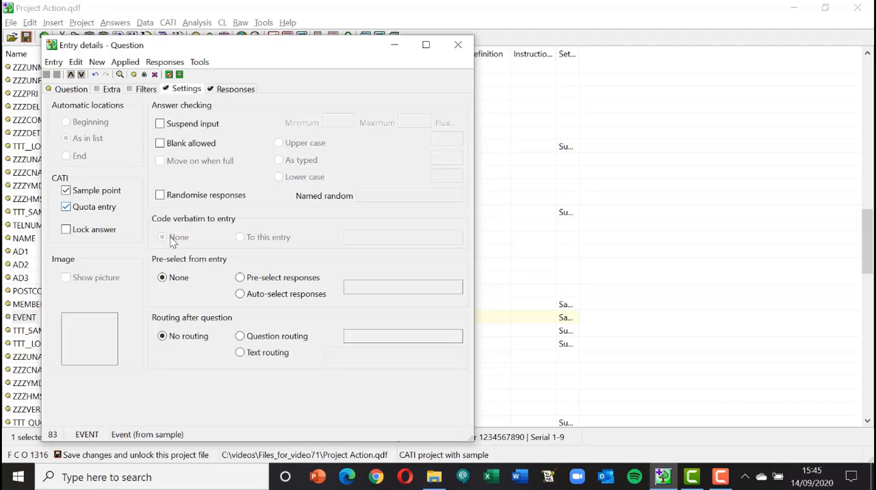
left_click(458, 44)
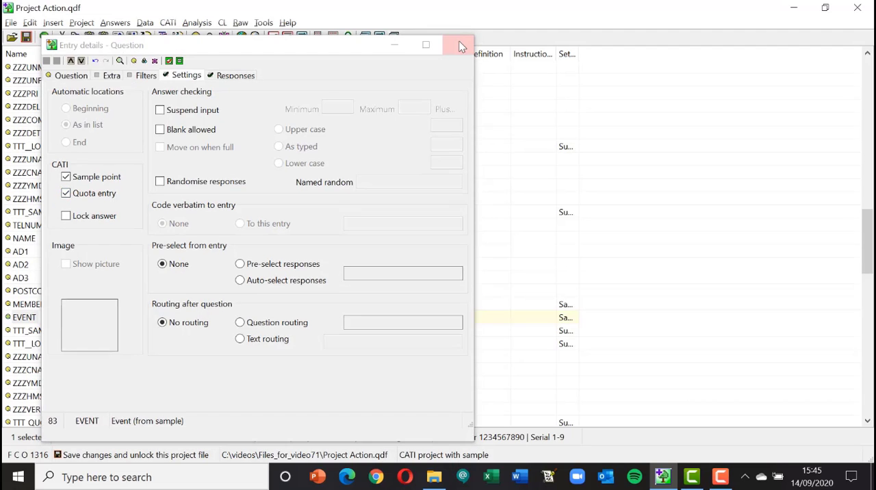
left_click(28, 39)
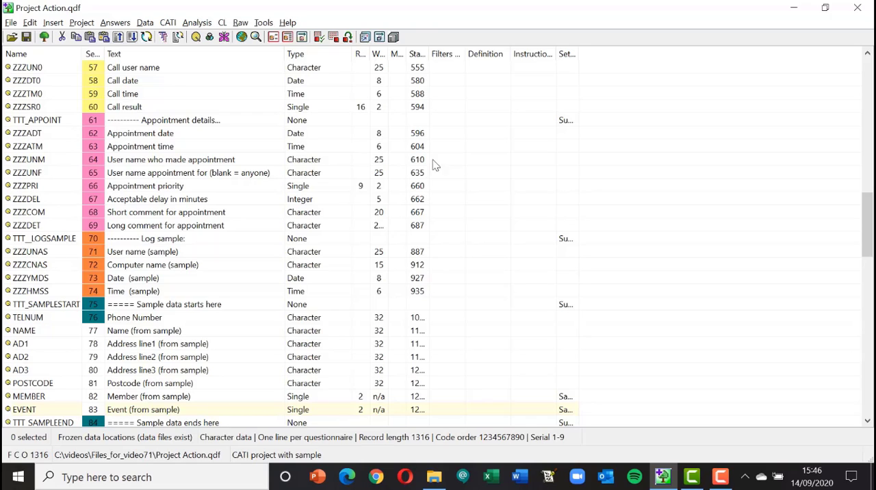
Create the CATI quota file as Project Action Quota.csv in the Files_for_video71 folder
left_click(169, 23)
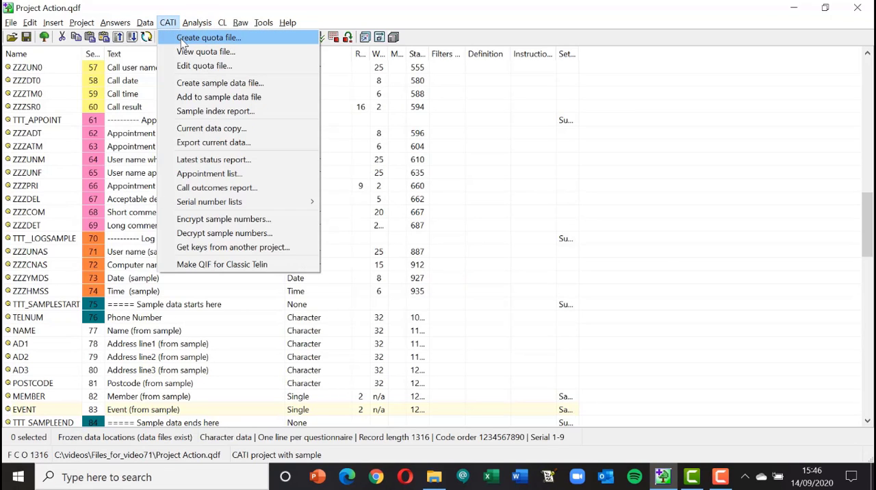
left_click(191, 39)
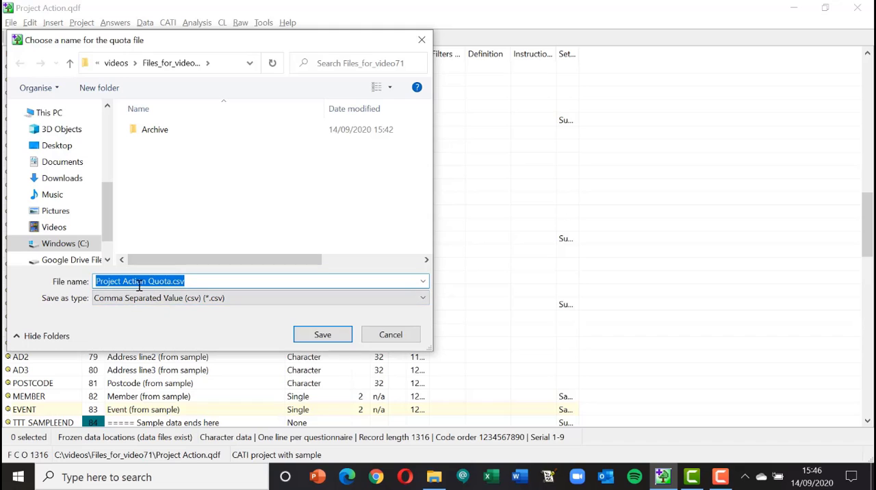
left_click(314, 335)
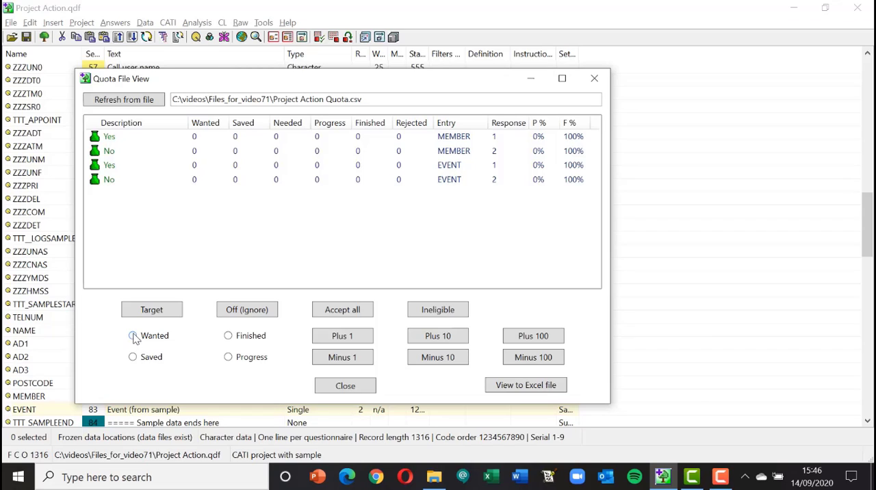
Set the wanted quota targets for MEMBER to 50 for Yes and 20 for No
left_click(111, 140)
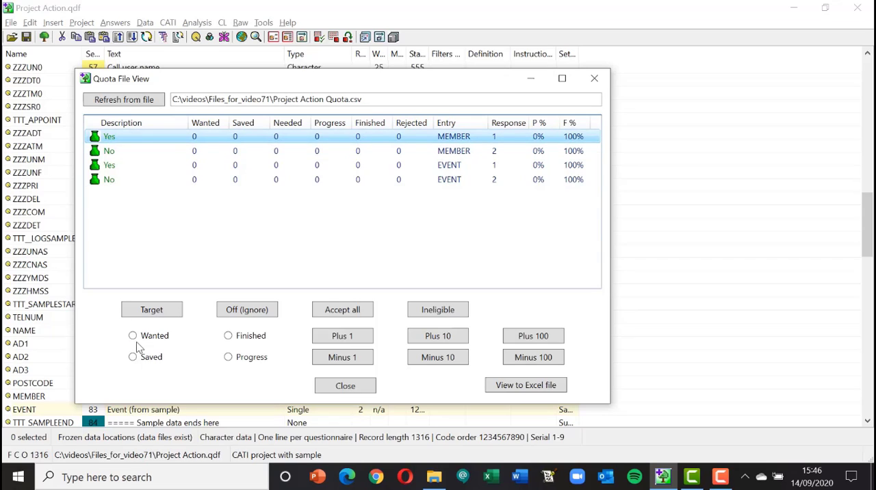
left_click(133, 340)
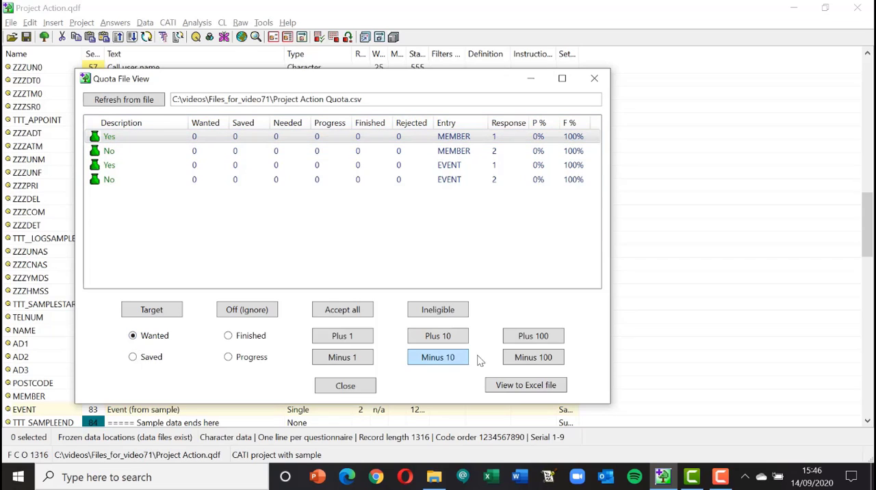
left_click(443, 338)
left_click(444, 338)
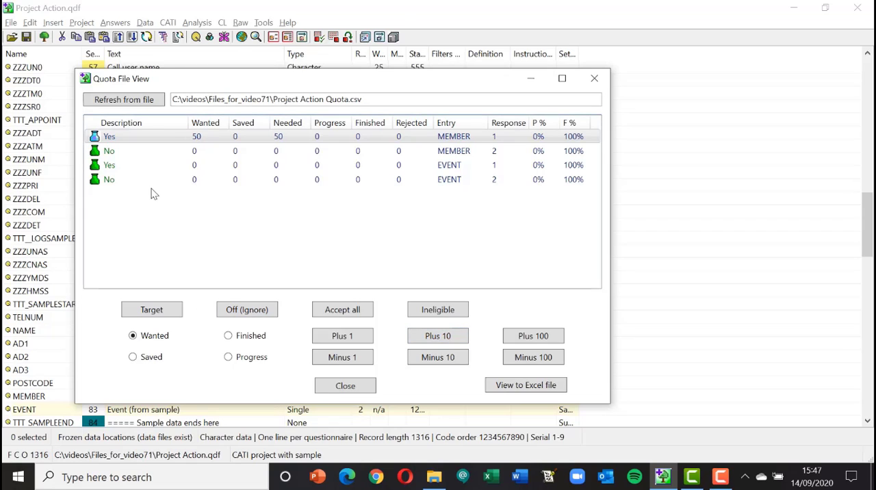
left_click(111, 152)
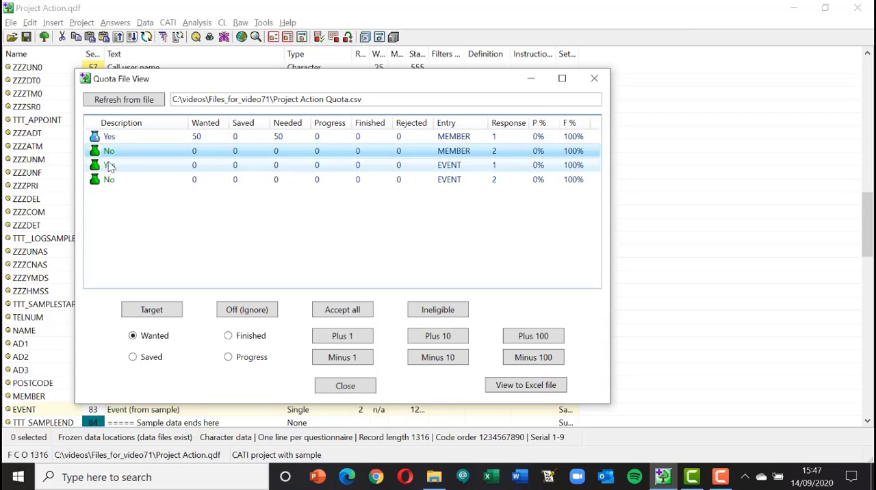
left_click(444, 337)
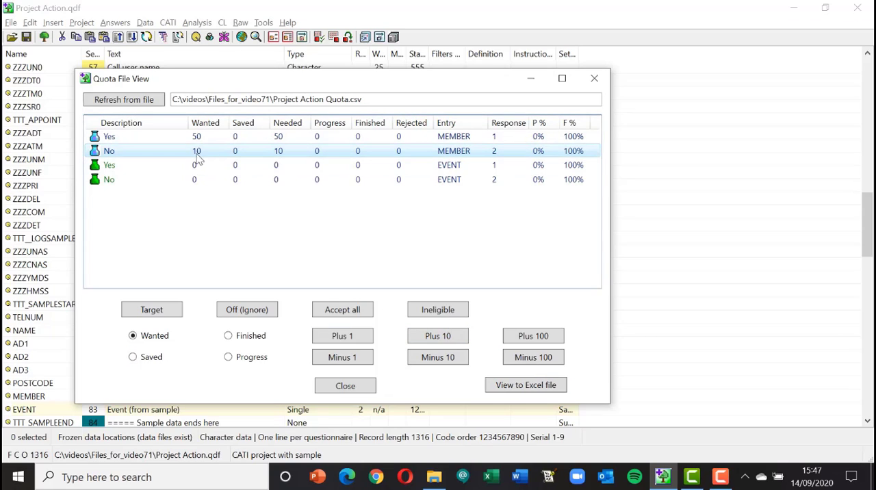
left_click(439, 336)
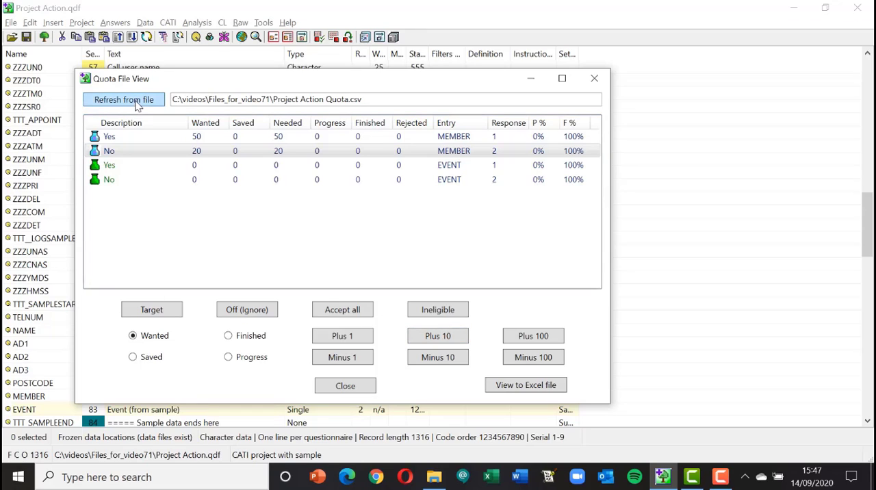
Set the wanted quota targets for EVENT to 35 for Yes and 35 for No, and close the quota file
left_click(111, 168)
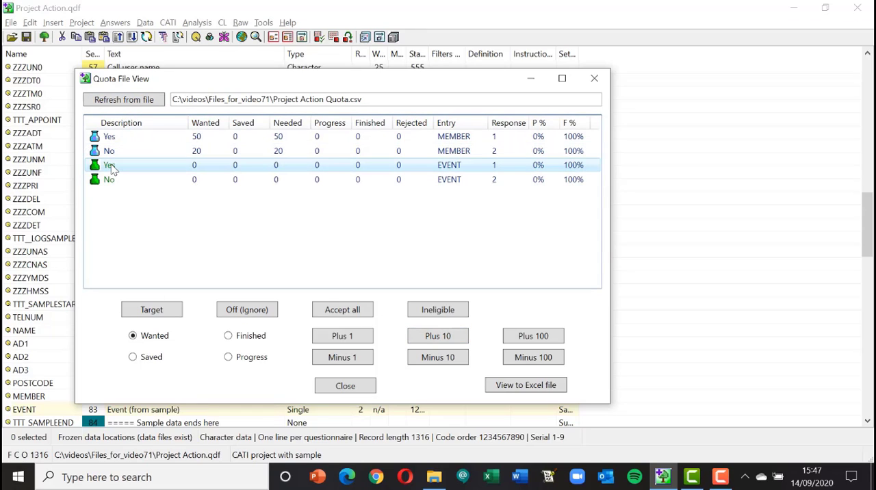
left_click(436, 337)
left_click(435, 337)
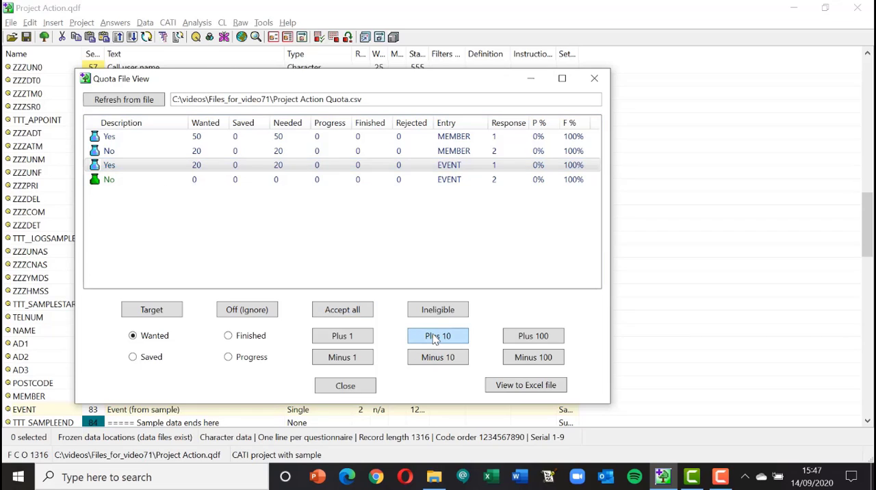
left_click(345, 339)
left_click(345, 339)
left_click(345, 339)
left_click(345, 338)
left_click(345, 339)
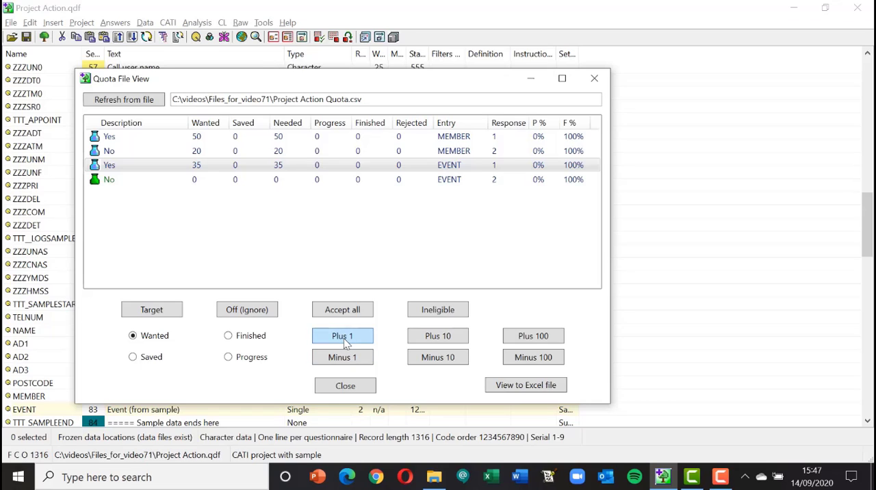
left_click(110, 179)
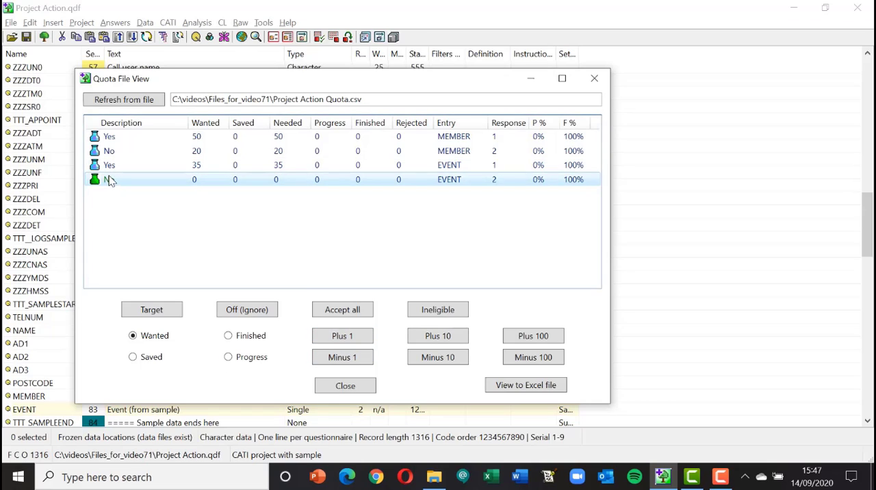
left_click(440, 336)
left_click(440, 336)
left_click(439, 336)
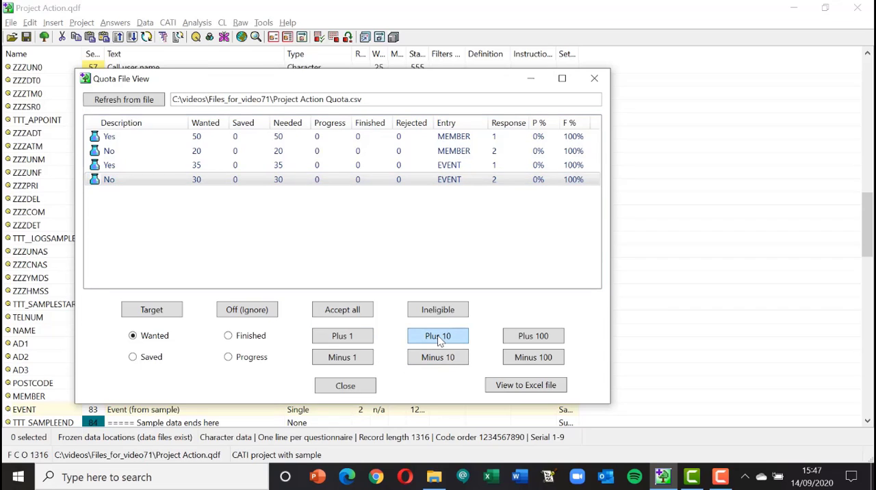
left_click(340, 336)
left_click(340, 336)
left_click(340, 336)
left_click(340, 336)
left_click(340, 336)
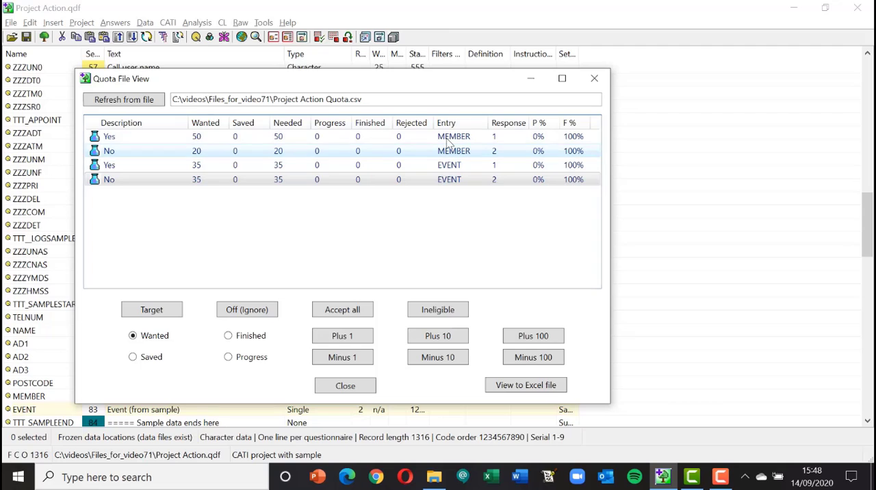
left_click(595, 79)
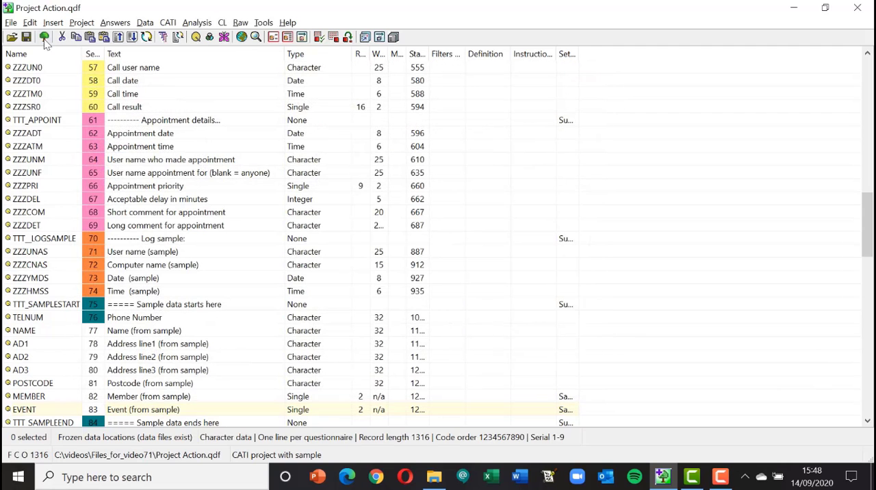
View the quota file Project Action Quota.csv to check its wanted targets, and close the view
left_click(167, 23)
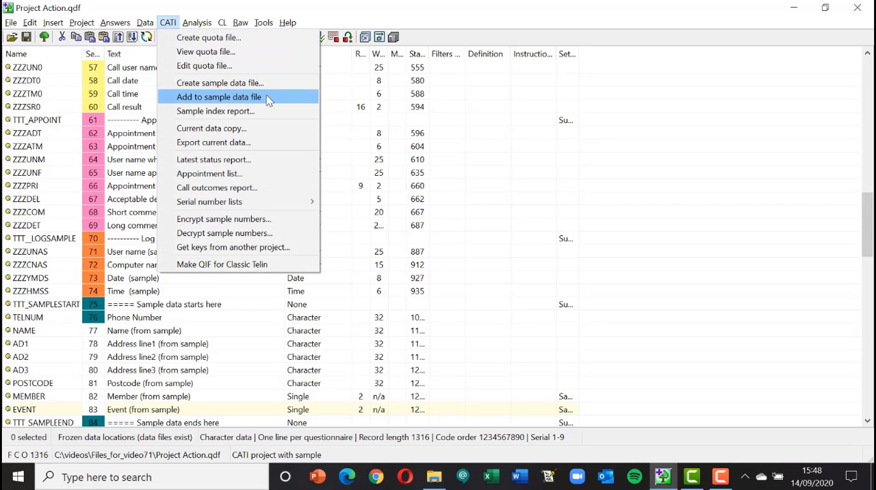
left_click(220, 55)
left_click(212, 147)
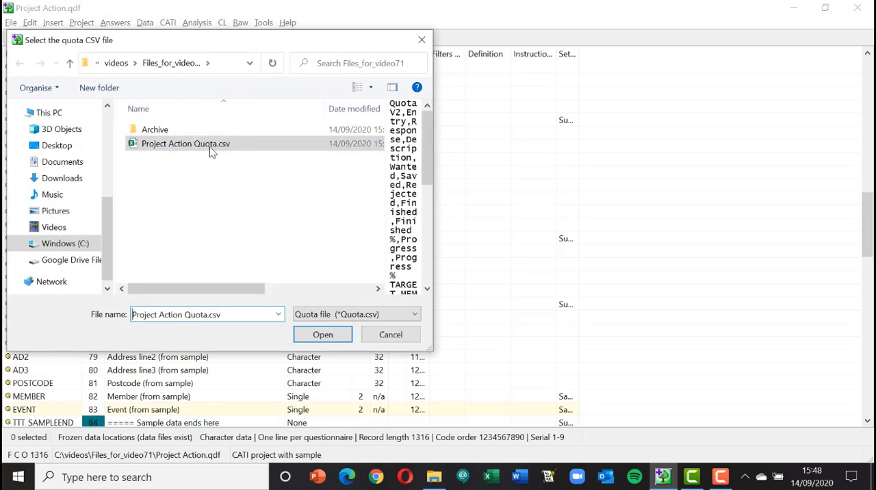
left_click(212, 149)
double_click(211, 146)
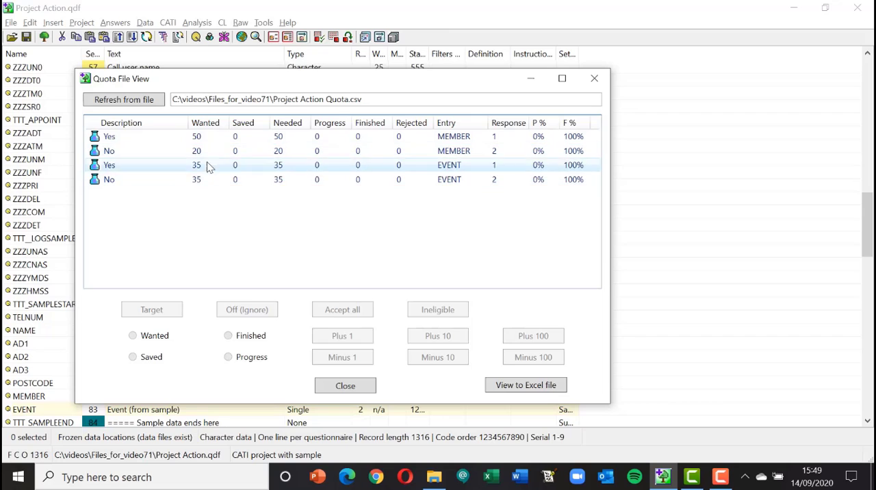
left_click(600, 82)
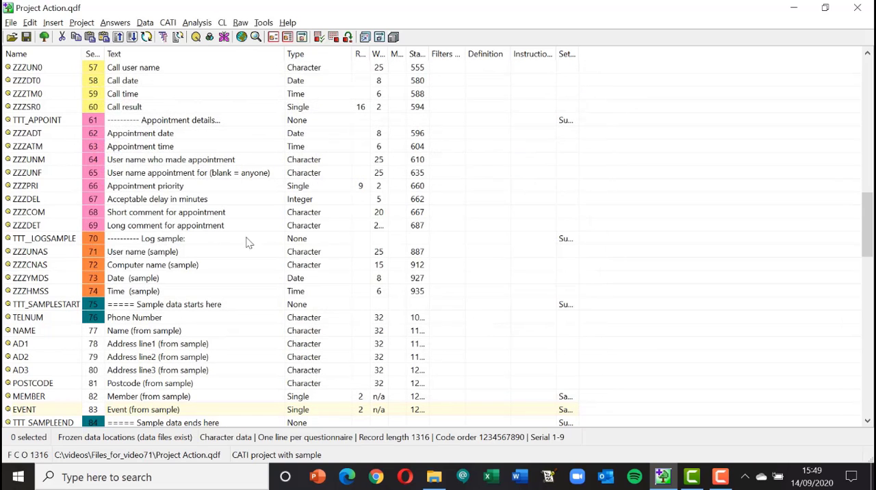
Turn off the Quota entry setting for the MEMBER question and close its entry details
scroll(210, 239, "down", 1)
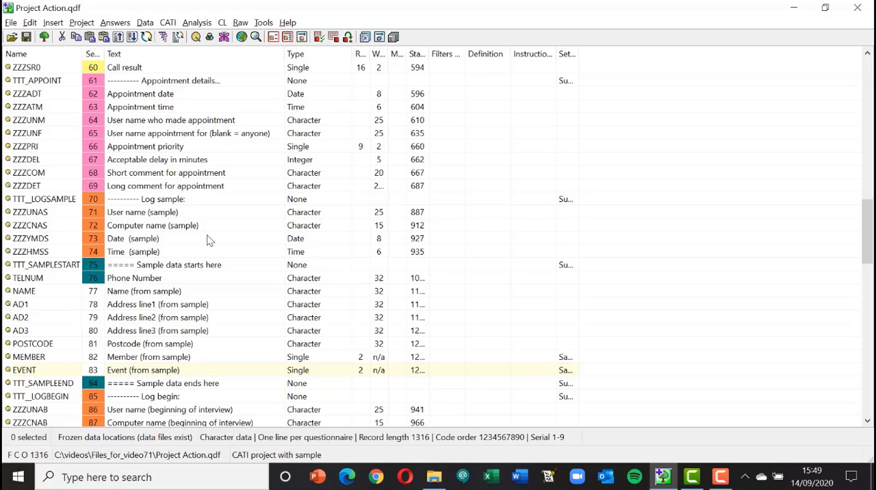
double_click(29, 358)
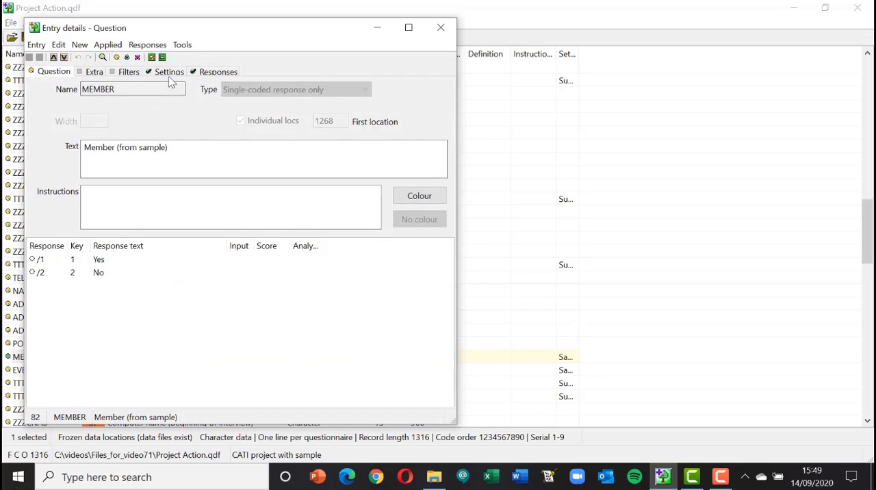
left_click(171, 72)
left_click(48, 190)
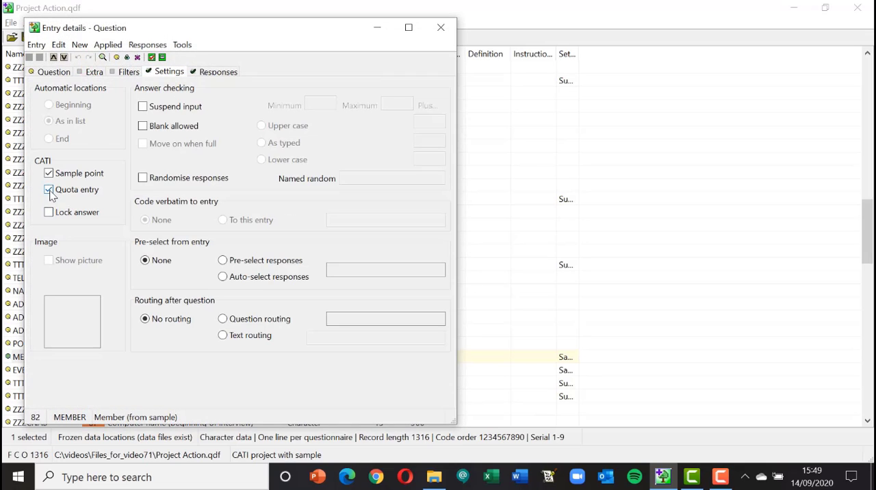
left_click(442, 28)
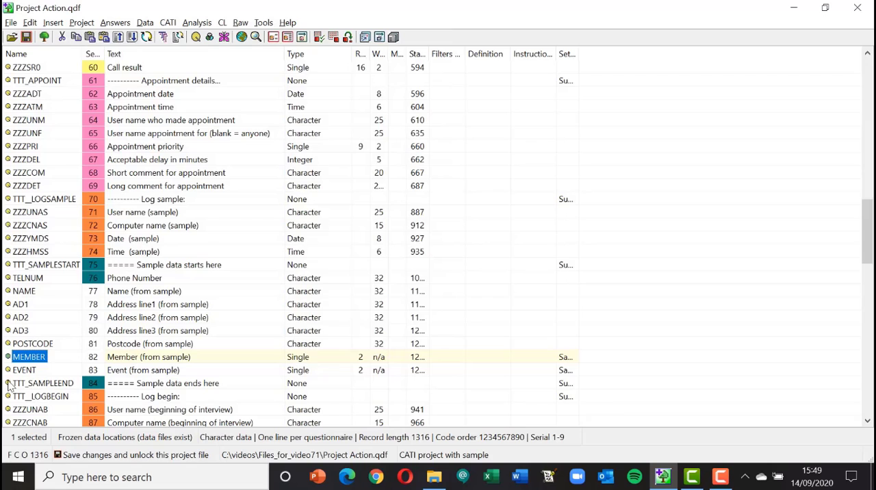
Turn off the Quota entry setting for the EVENT question and close its entry details
double_click(25, 372)
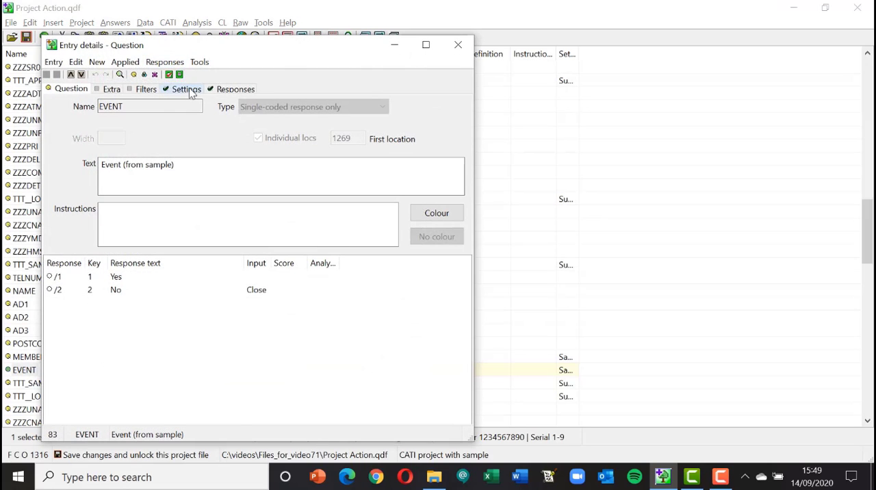
left_click(188, 89)
left_click(66, 207)
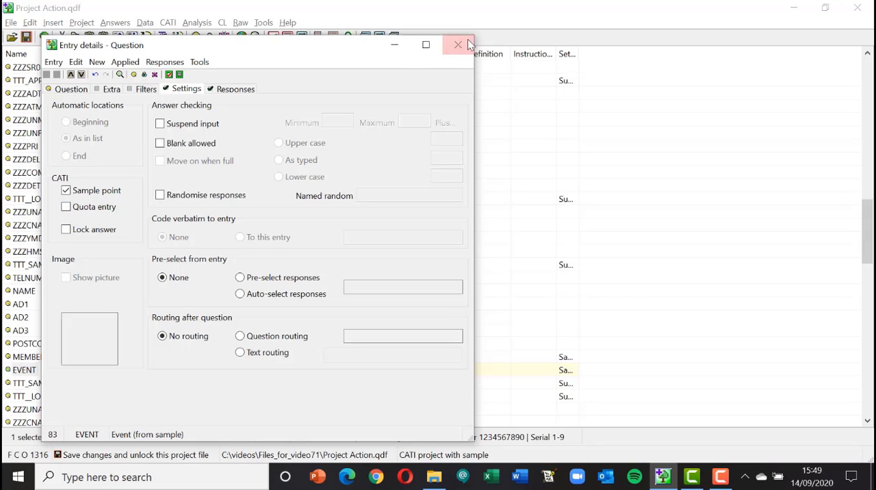
left_click(458, 44)
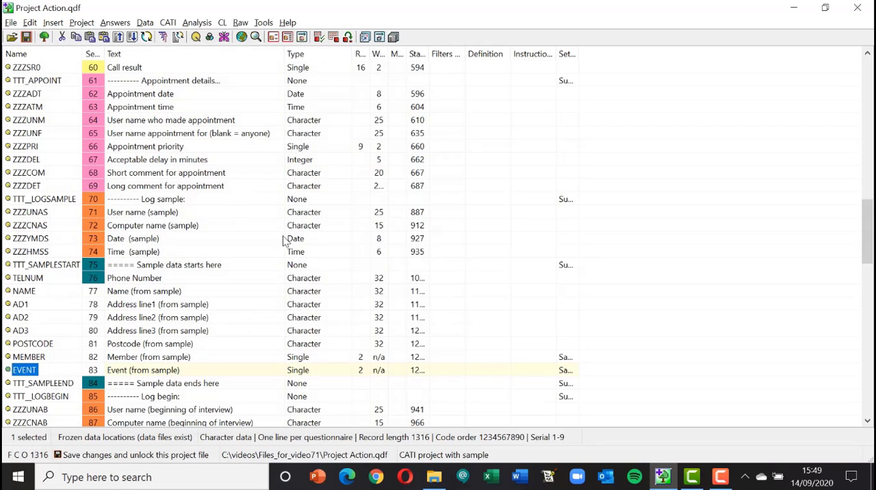
Insert a variable entry named member_event after EVENT, with a single-coded response type and marked as a quota entry
left_click(37, 384)
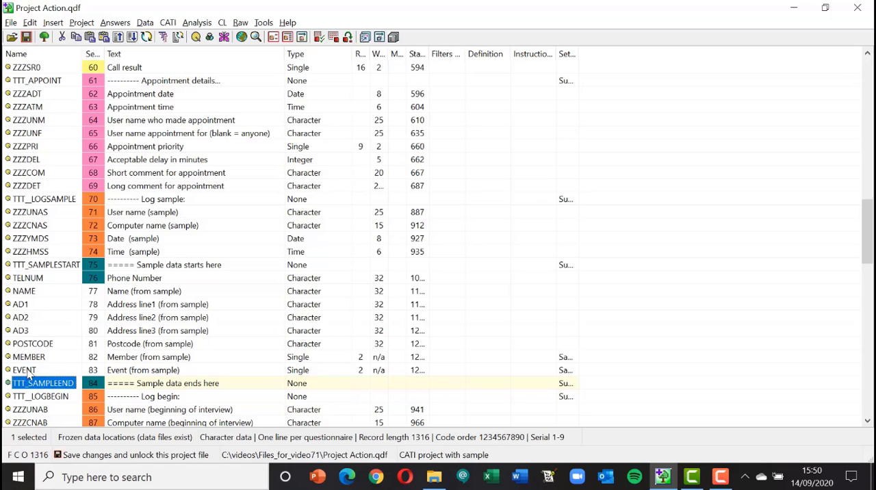
left_click(27, 371)
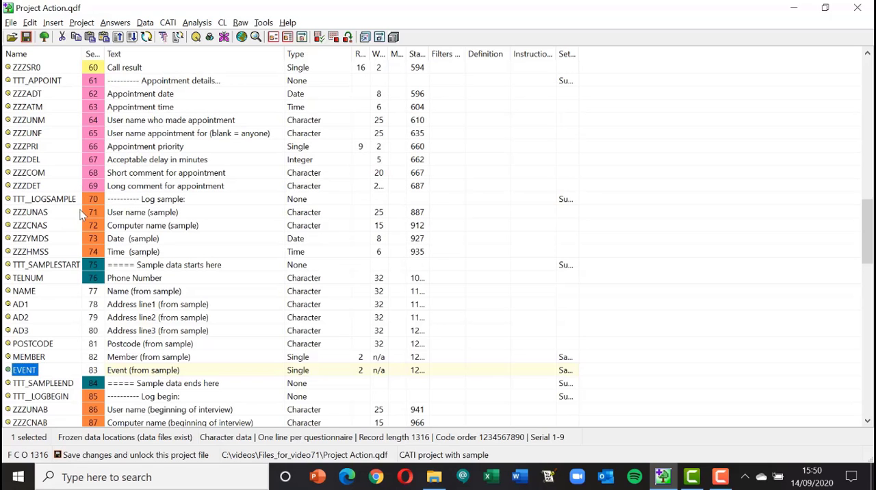
left_click(57, 23)
left_click(120, 118)
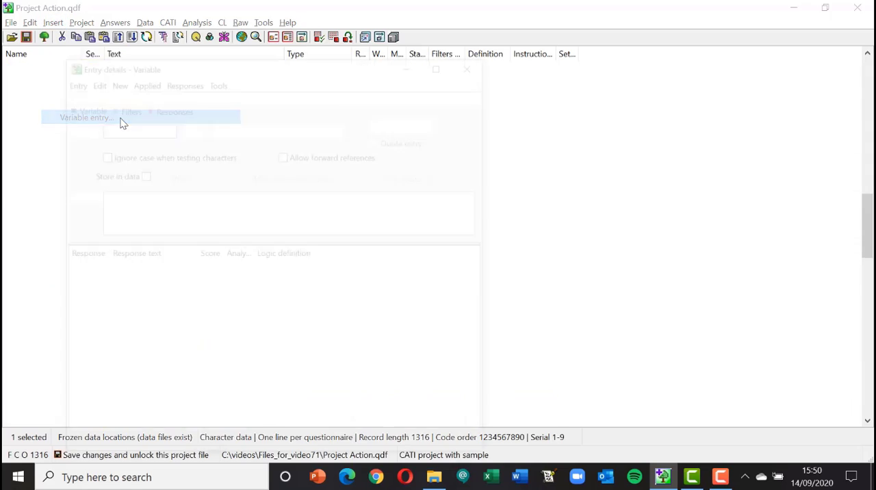
type("m")
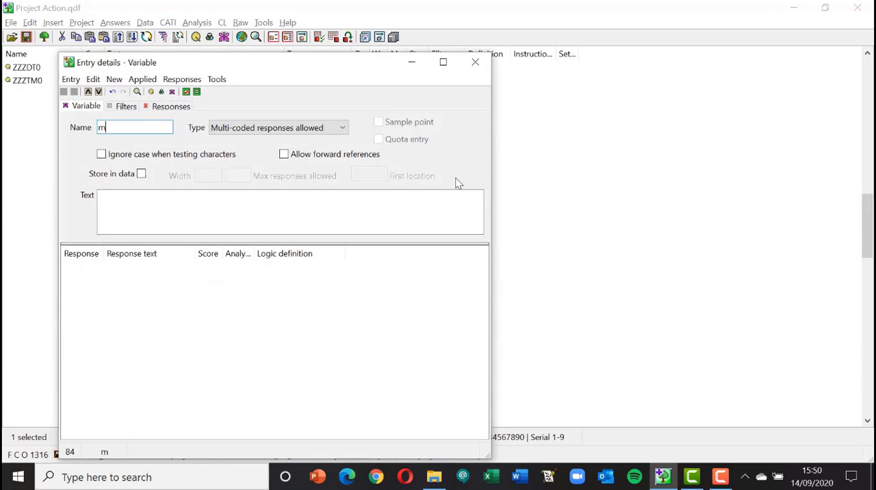
type("ember_event")
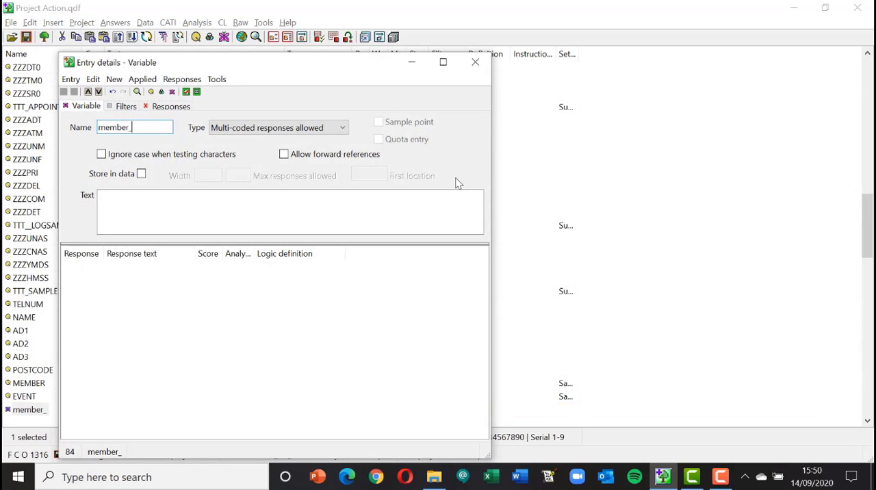
left_click(339, 128)
left_click(315, 141)
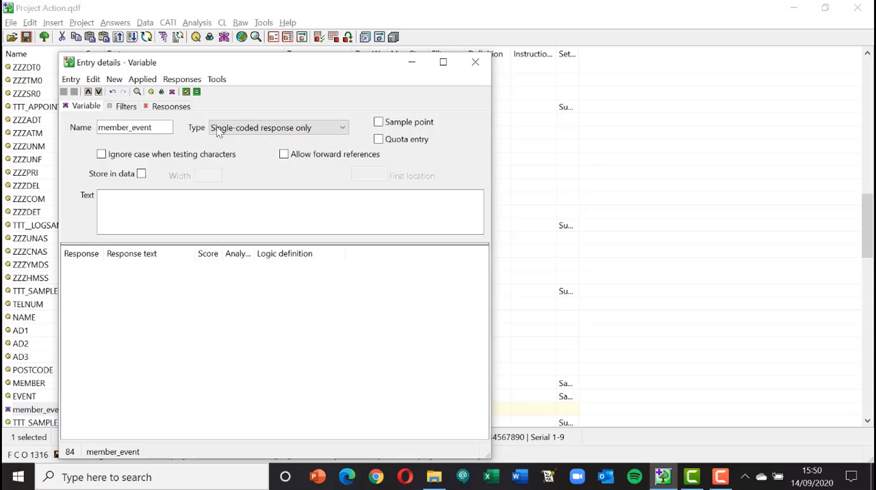
left_click(379, 139)
Enter "Member within event" as the text of the member_event variable
left_click(190, 204)
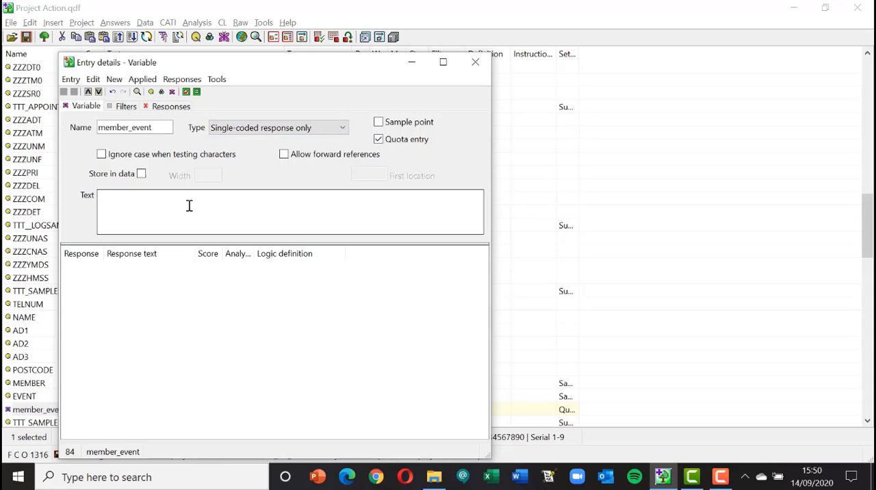
type("Mem")
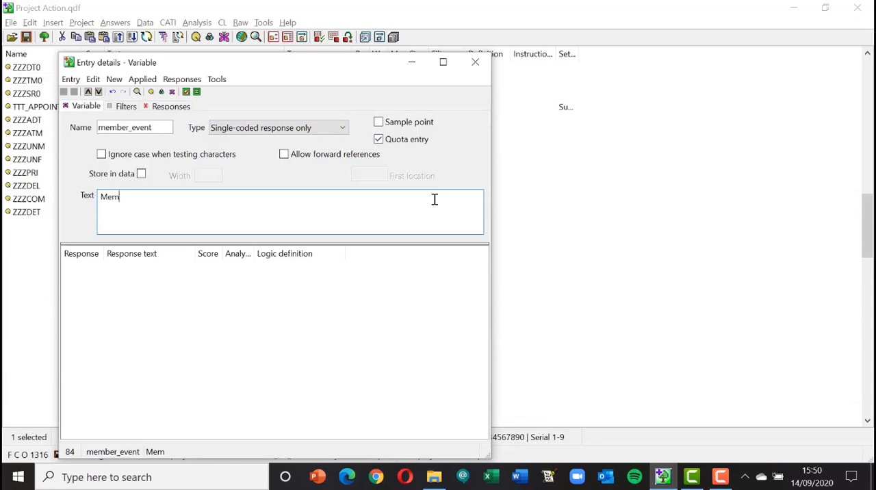
type("ber within evfen")
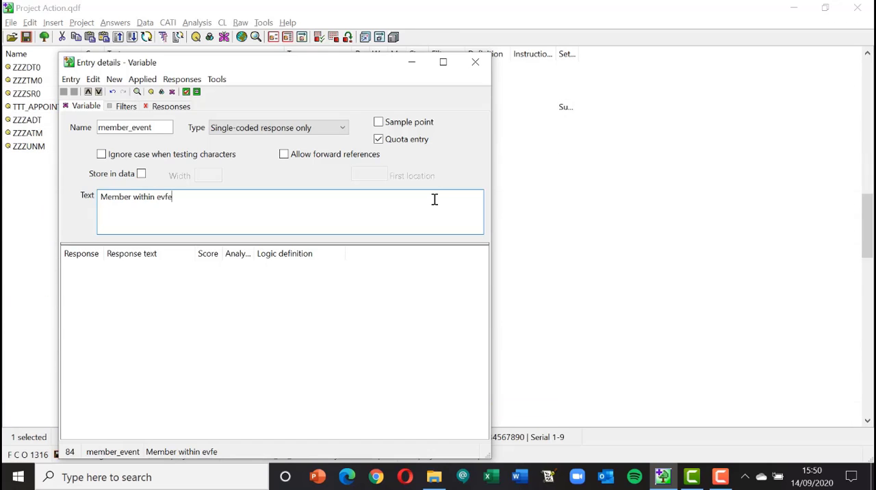
key("BackSpace")
key("BackSpace")
key("BackSpace")
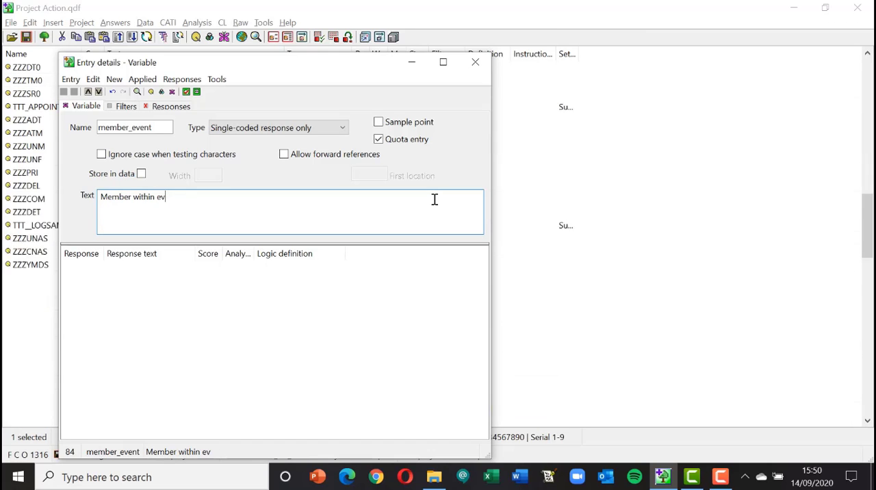
type("ent")
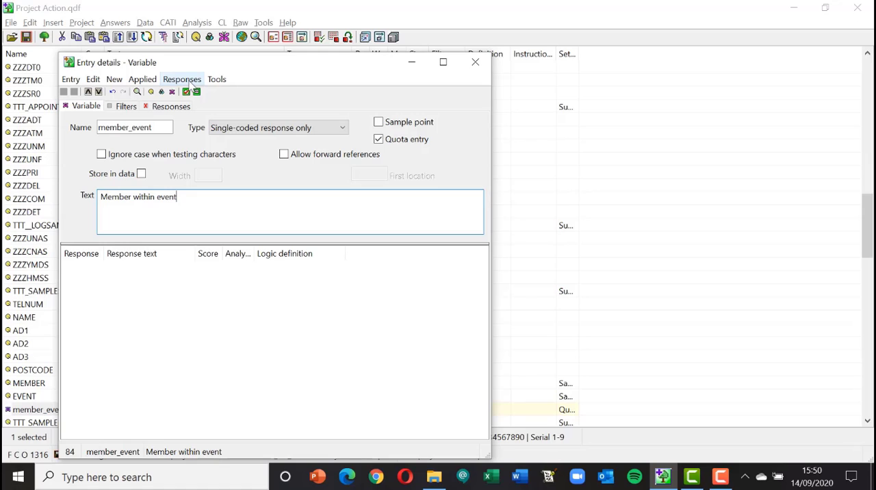
Start a response matrix for member_event with MEMBER responses 1 to 2 as entry A
left_click(190, 81)
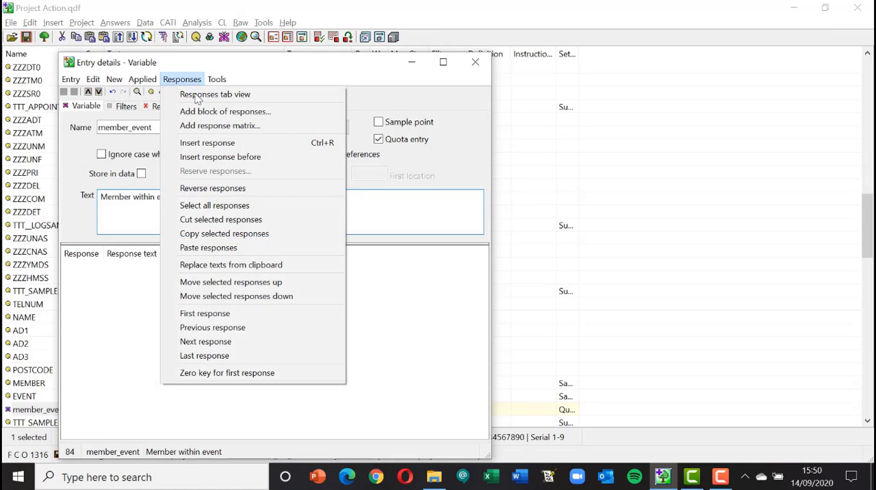
left_click(220, 128)
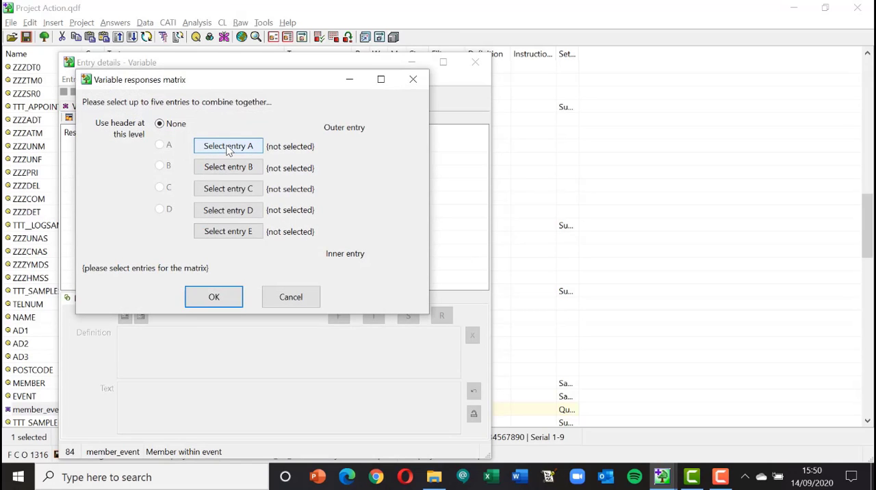
left_click(228, 148)
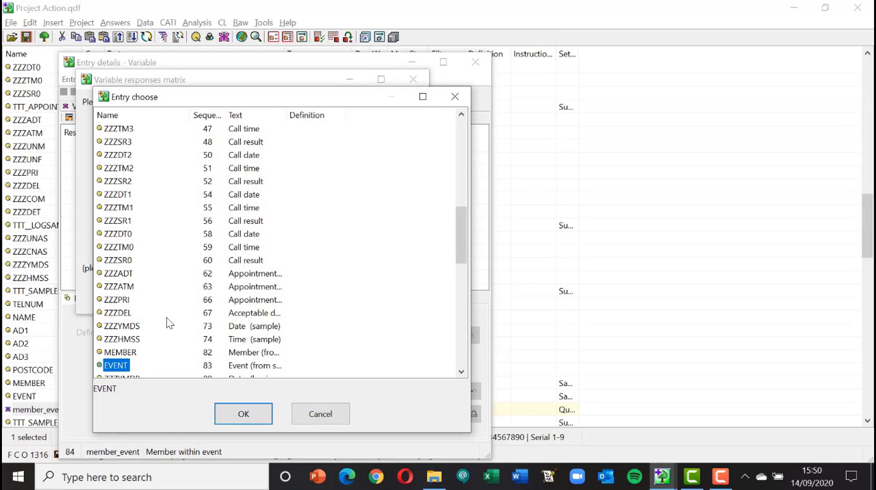
scroll(169, 324, "down", 1)
left_click(124, 313)
left_click(241, 418)
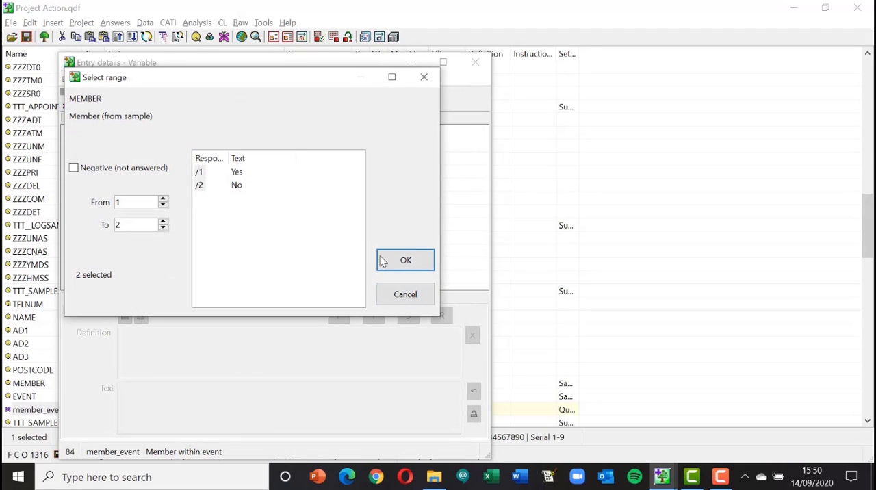
left_click(393, 260)
Add EVENT responses 1 to 2 as matrix entry B, generate the combined responses, and close the variable's details
left_click(228, 167)
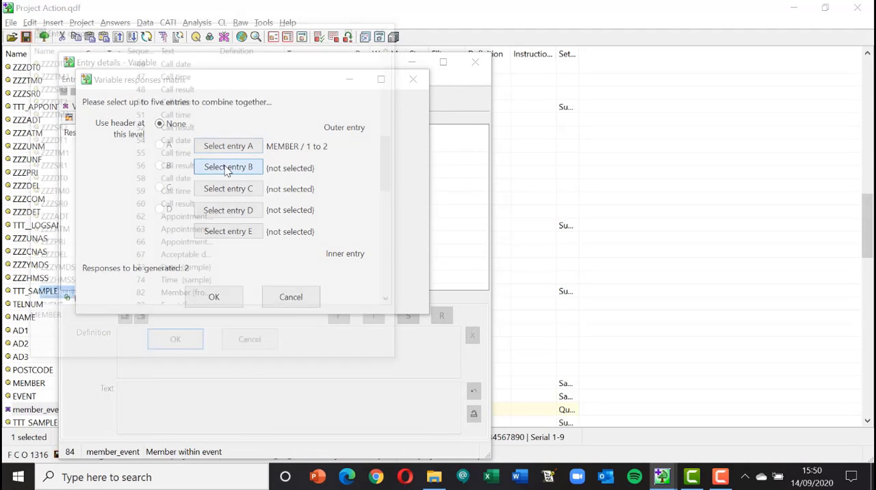
scroll(103, 288, "down", 1)
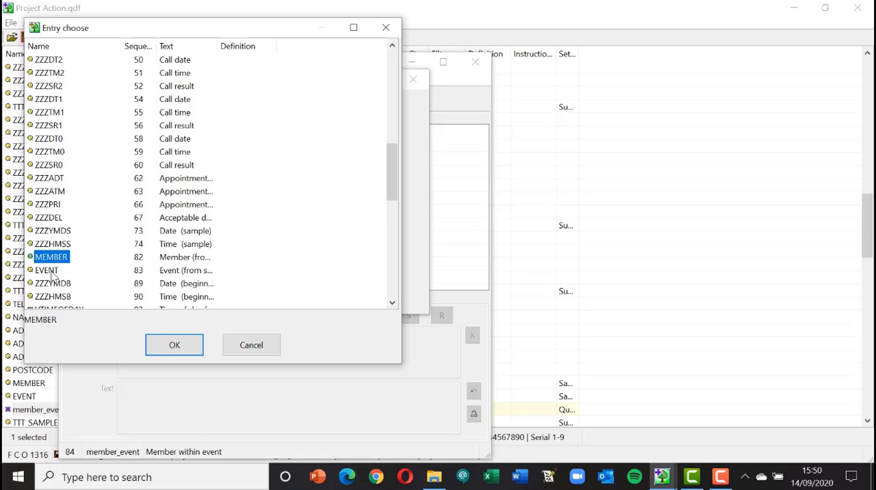
left_click(51, 272)
left_click(172, 347)
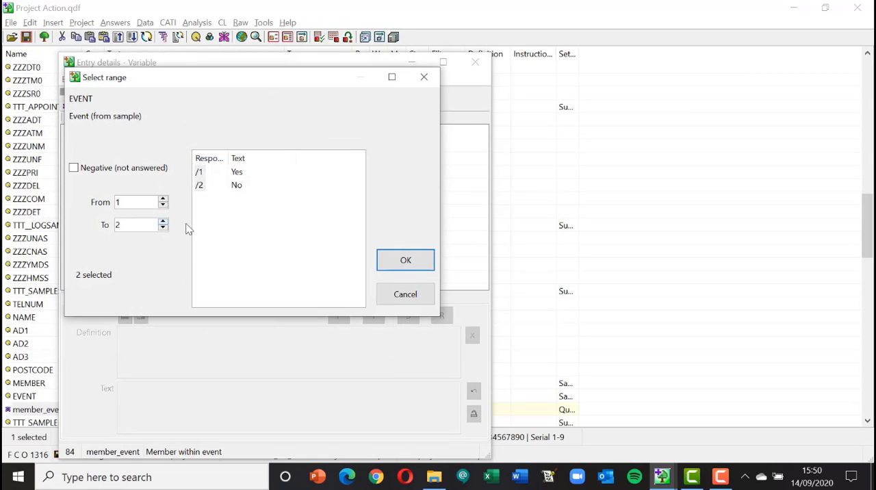
left_click(404, 259)
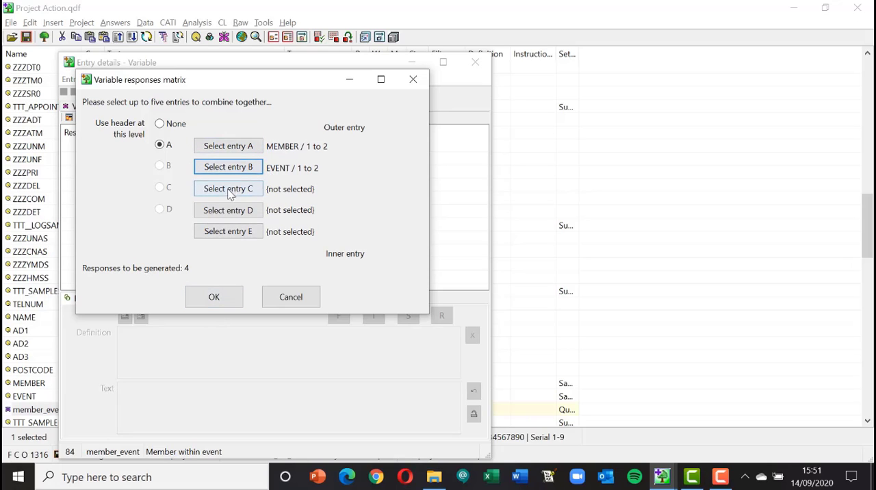
left_click(211, 302)
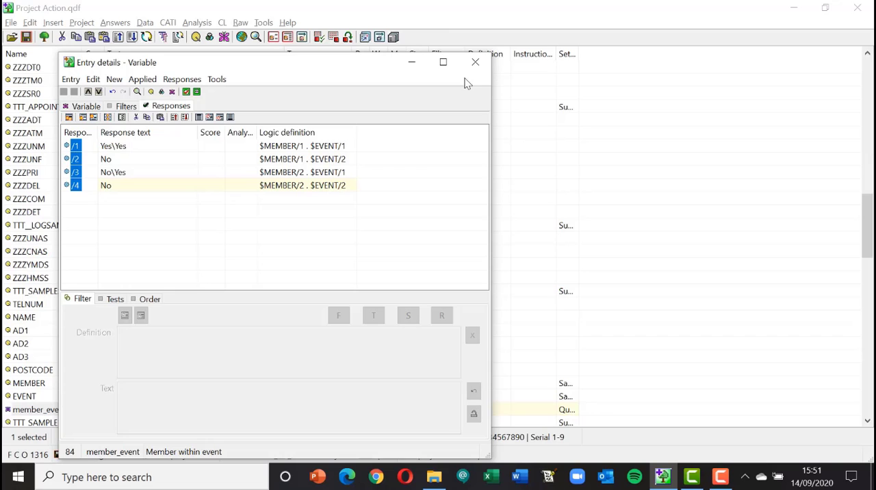
left_click(475, 63)
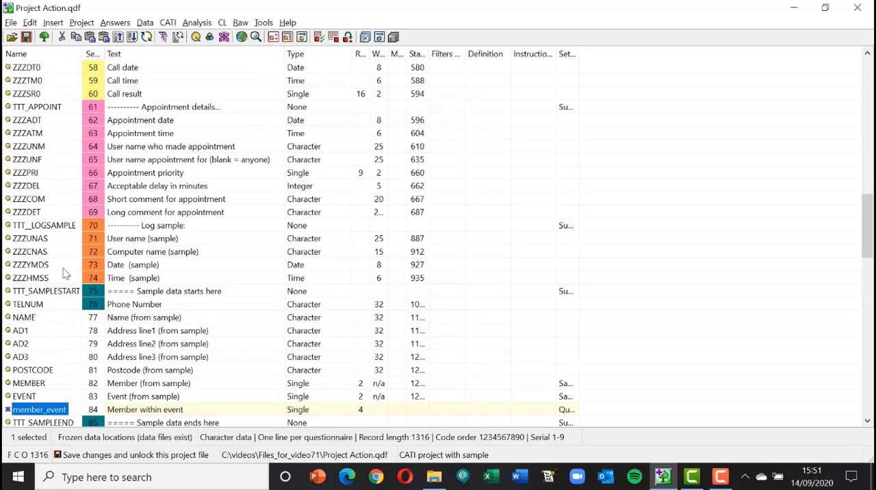
Save the project and create the CATI quota file again as Project Action Quota.csv, replacing the existing file
left_click(26, 37)
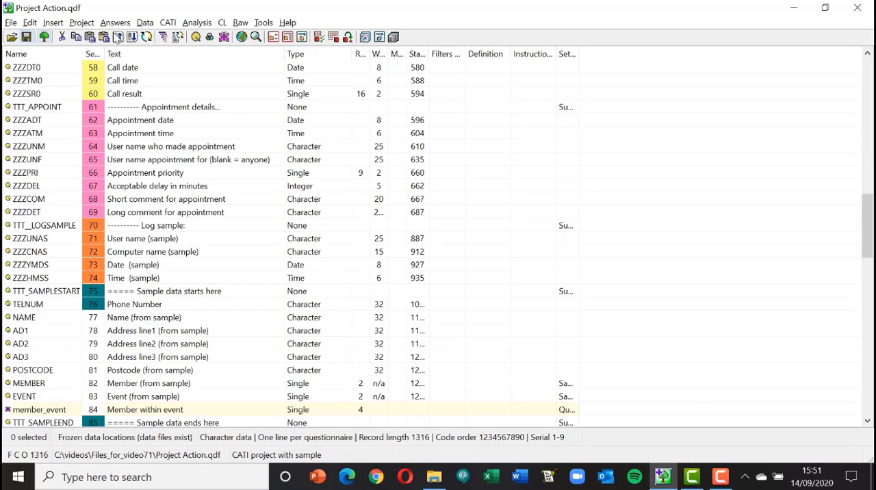
left_click(166, 23)
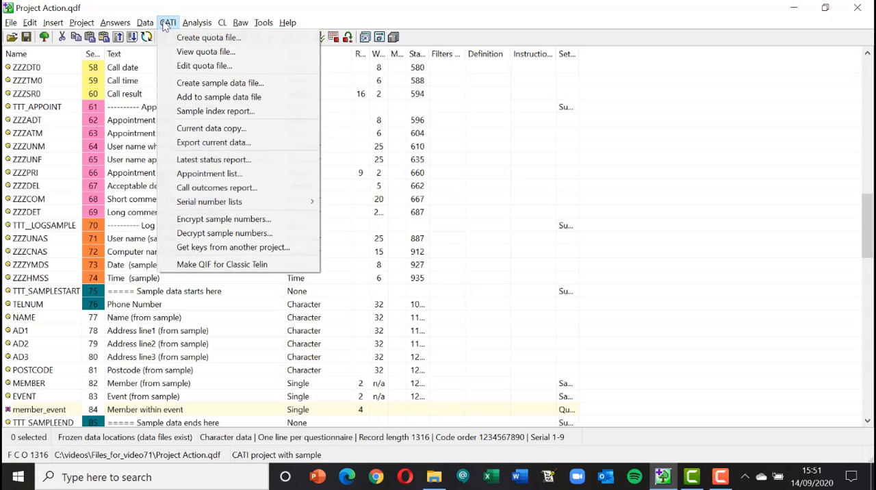
left_click(212, 42)
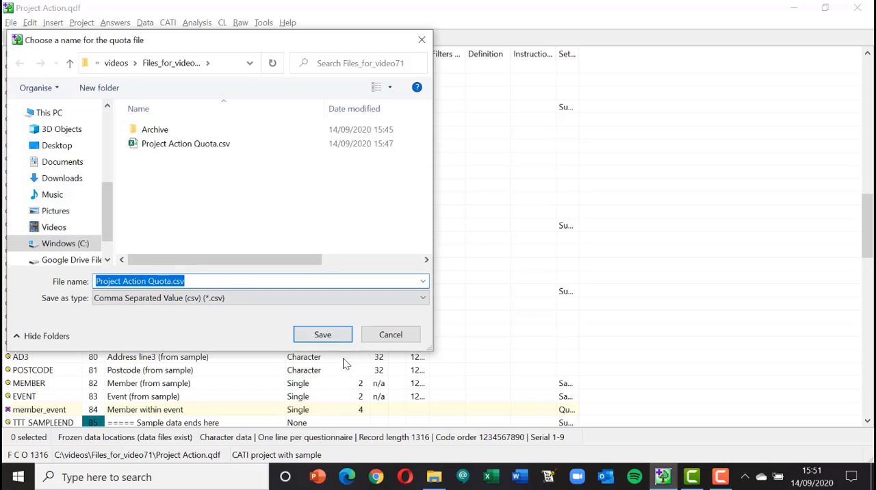
left_click(328, 338)
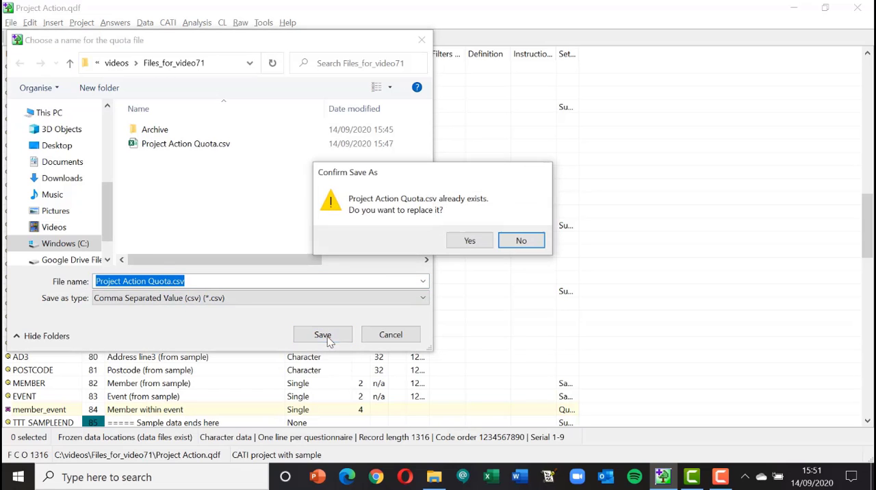
left_click(469, 241)
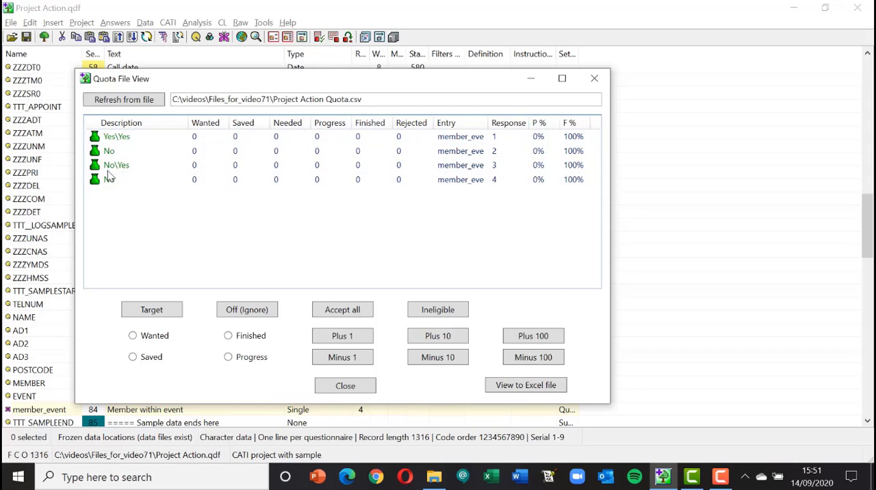
Set the wanted target of the Yes\Yes quota (member_event response 1) to 20
left_click(123, 139)
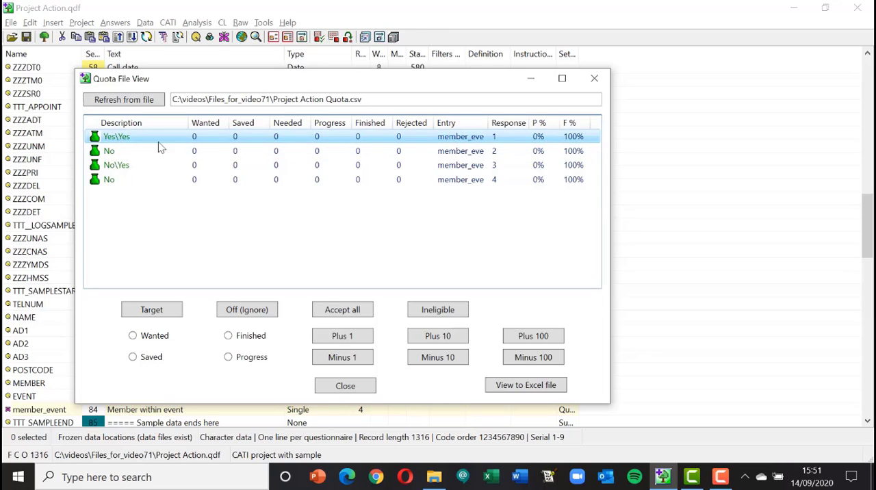
left_click(133, 335)
left_click(145, 314)
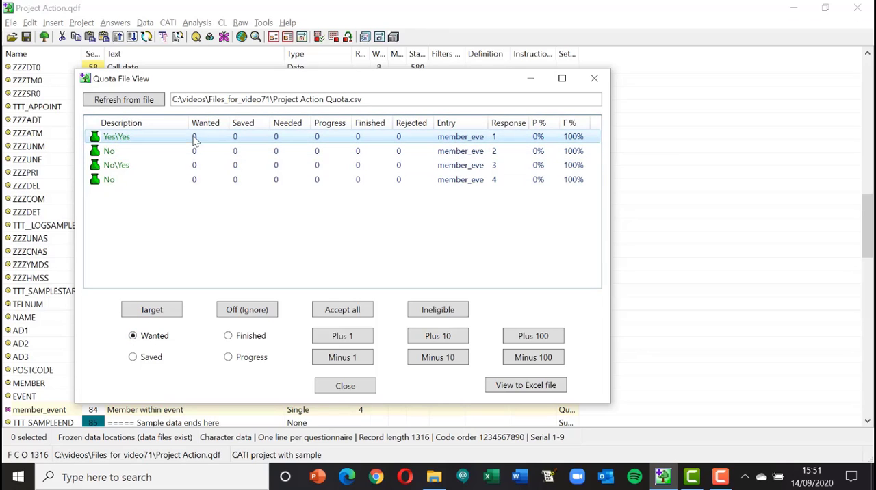
left_click(137, 139)
left_click(438, 336)
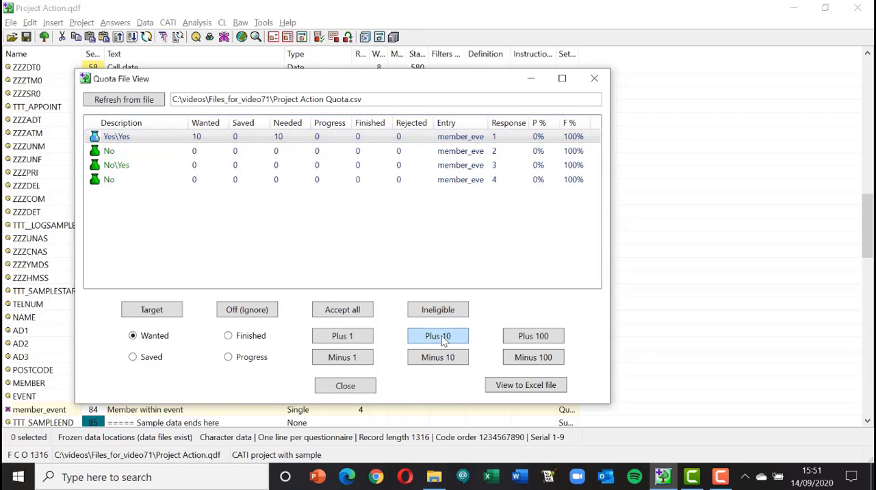
left_click(438, 336)
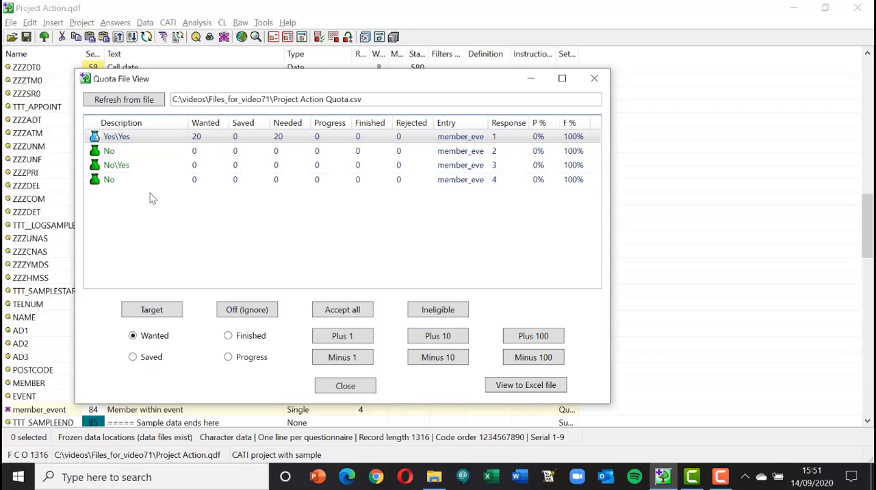
Set the wanted targets of member_event response 2 to 20 and response 3 (No\Yes) to 10
left_click(130, 153)
left_click(436, 341)
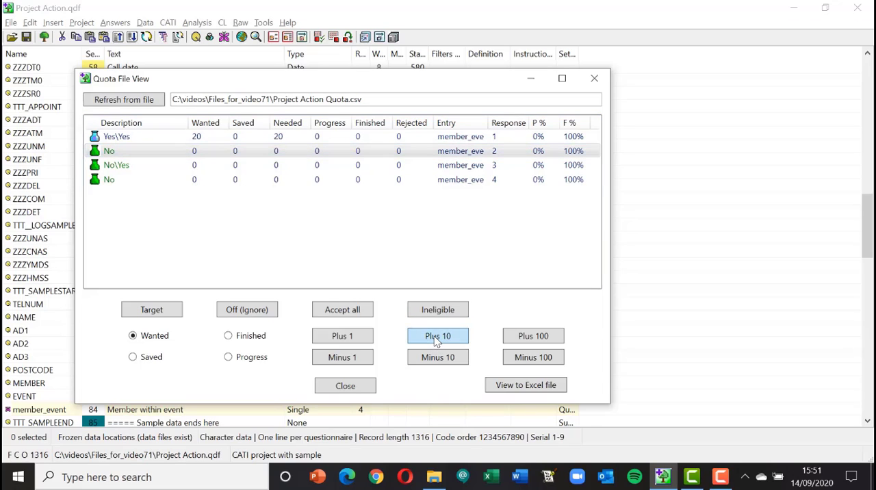
left_click(436, 341)
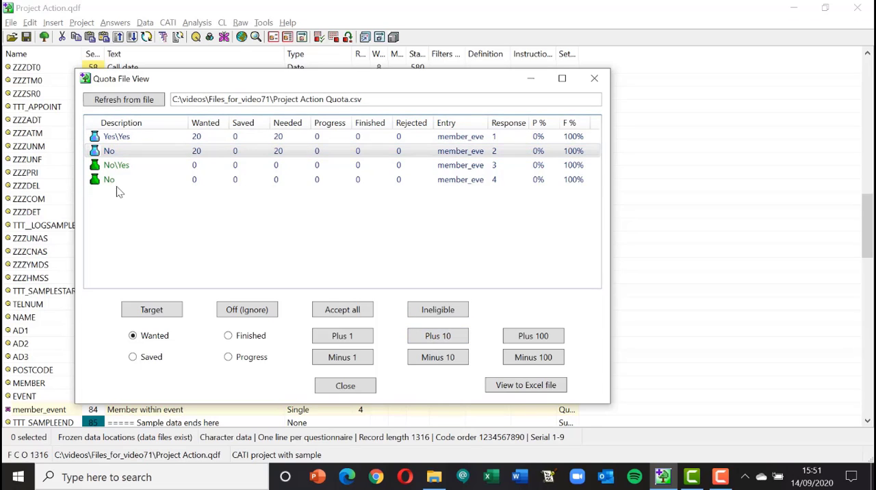
left_click(118, 167)
left_click(430, 336)
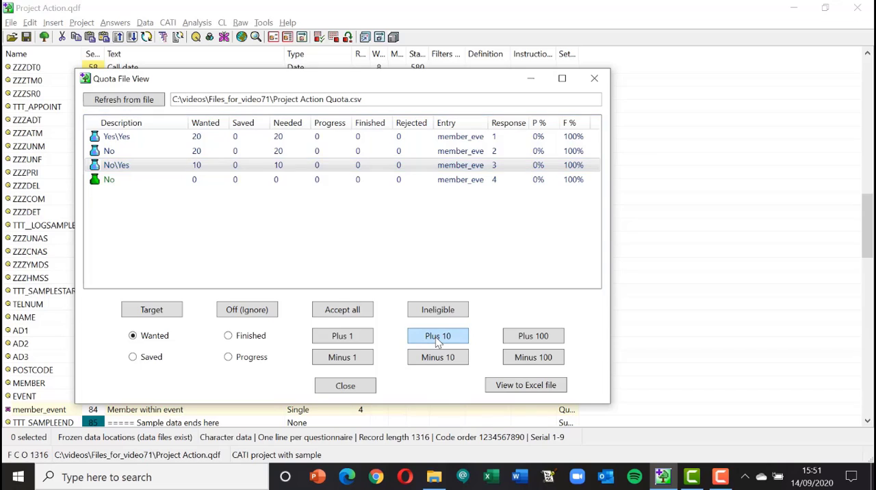
Set the wanted target of the last No quota (member_event response 4) to 20
left_click(106, 181)
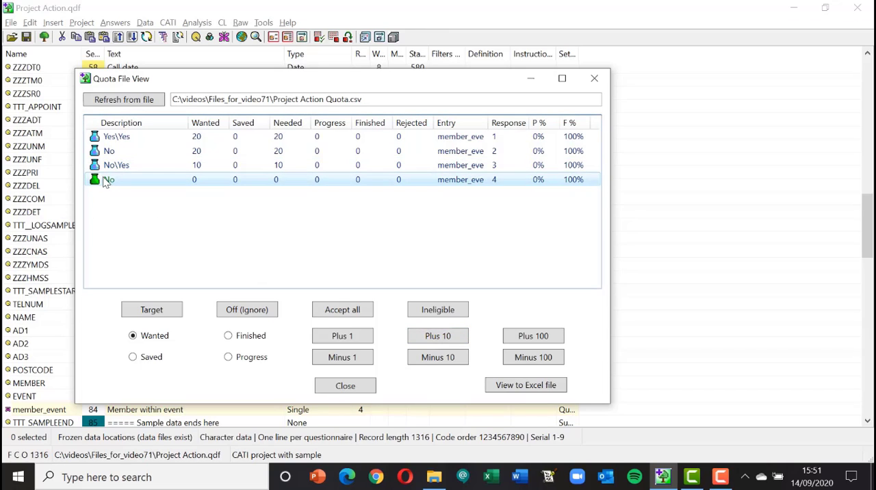
left_click(442, 342)
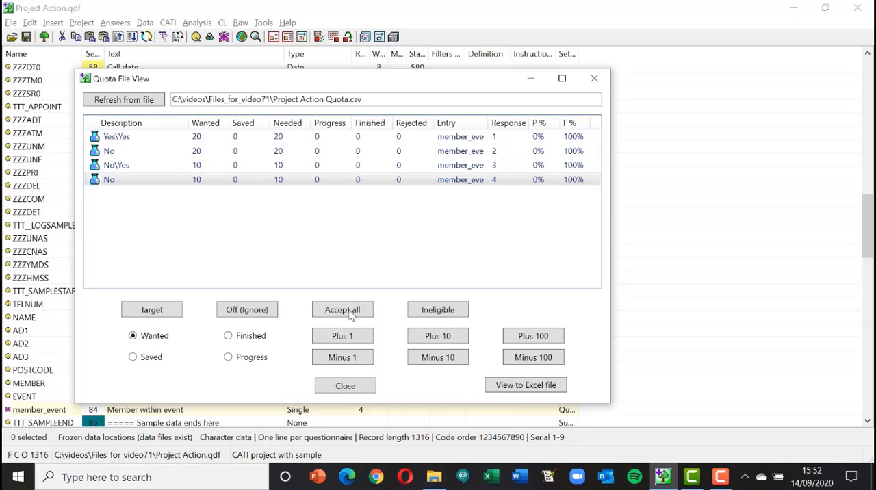
left_click(129, 180)
left_click(436, 338)
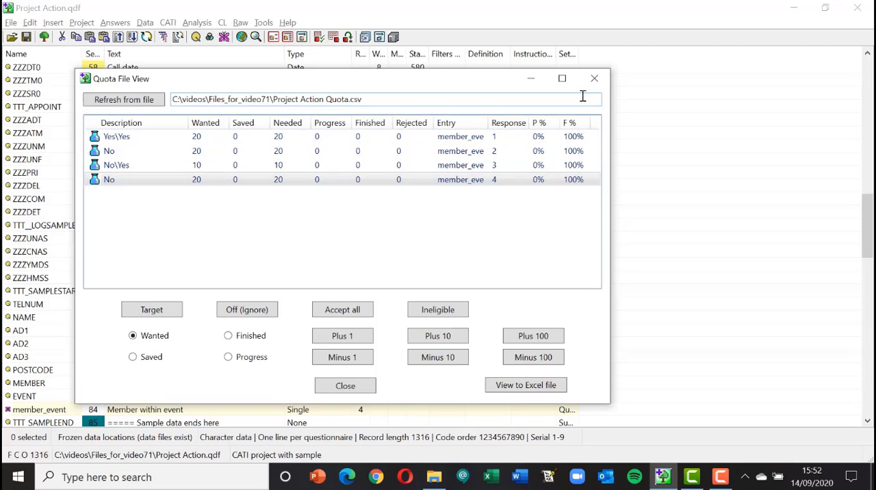
Close the quota file view and save the project
left_click(597, 81)
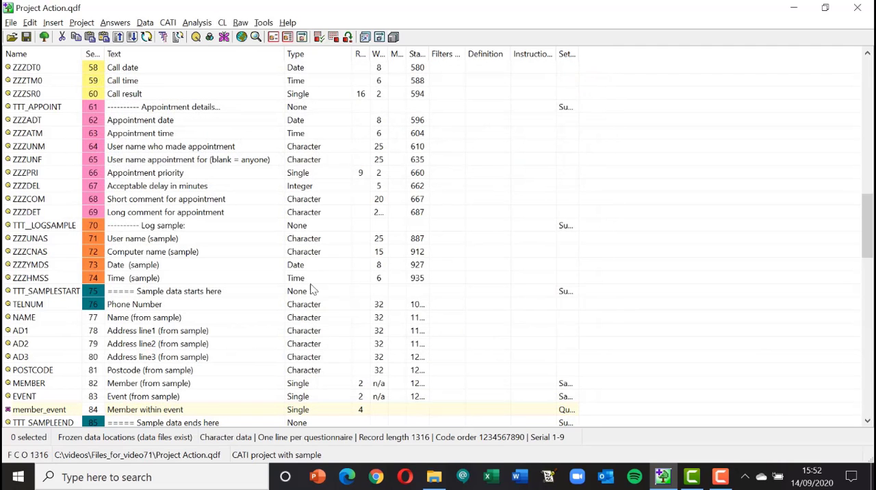
left_click(44, 37)
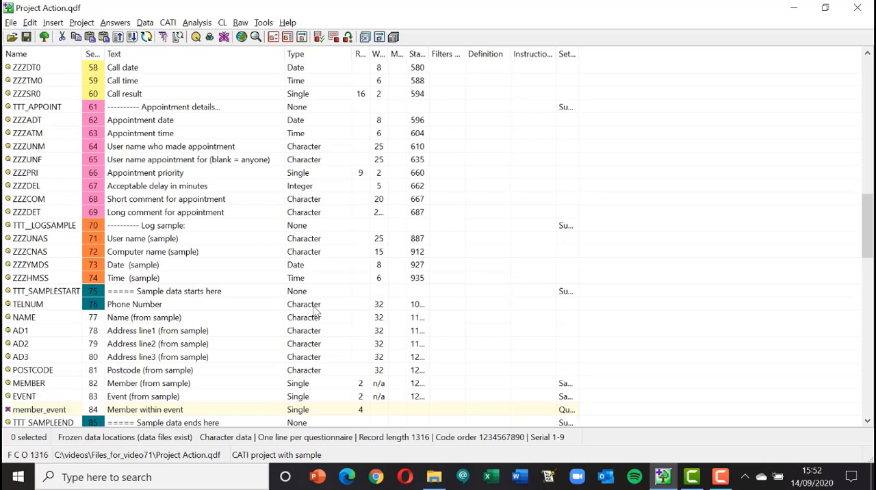